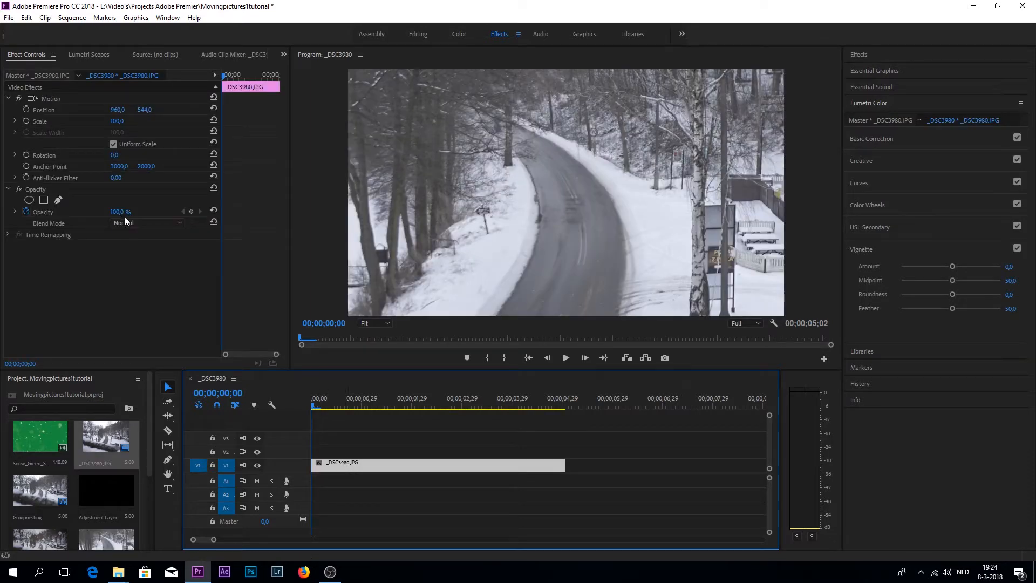
- Scale the _DSC3980.JPG photo on V1 to 34, duplicate it onto track V2, and return the playhead to the start
left_click_drag(116, 121, 81, 121)
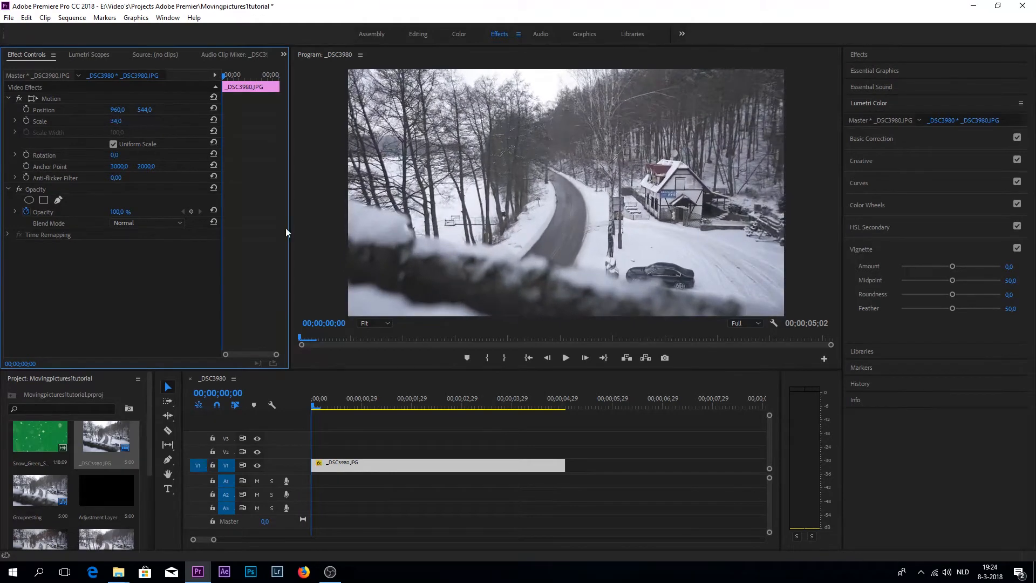
left_click_drag(348, 462, 344, 449)
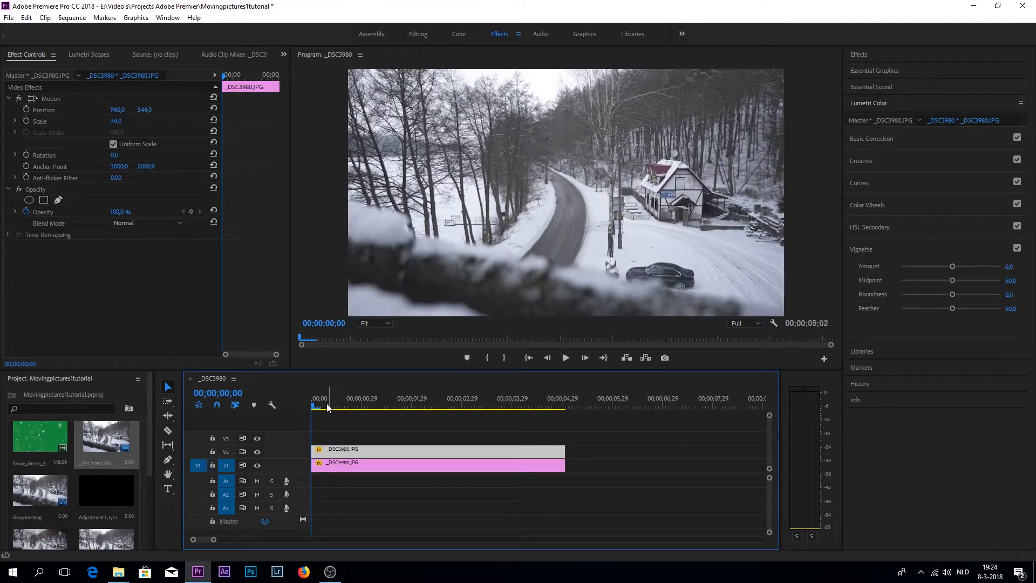
left_click_drag(330, 402, 229, 428)
- Draw a closed Pen opacity mask on the V2 photo along the snowy wall's upper edge, enclosing the wall down past the frame's bottom
left_click(58, 199)
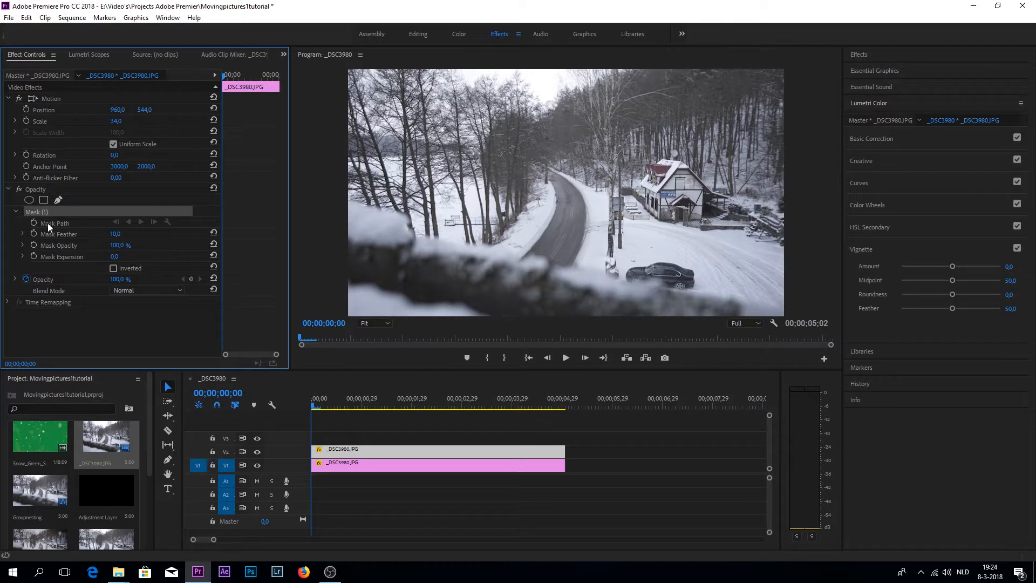
left_click(341, 197)
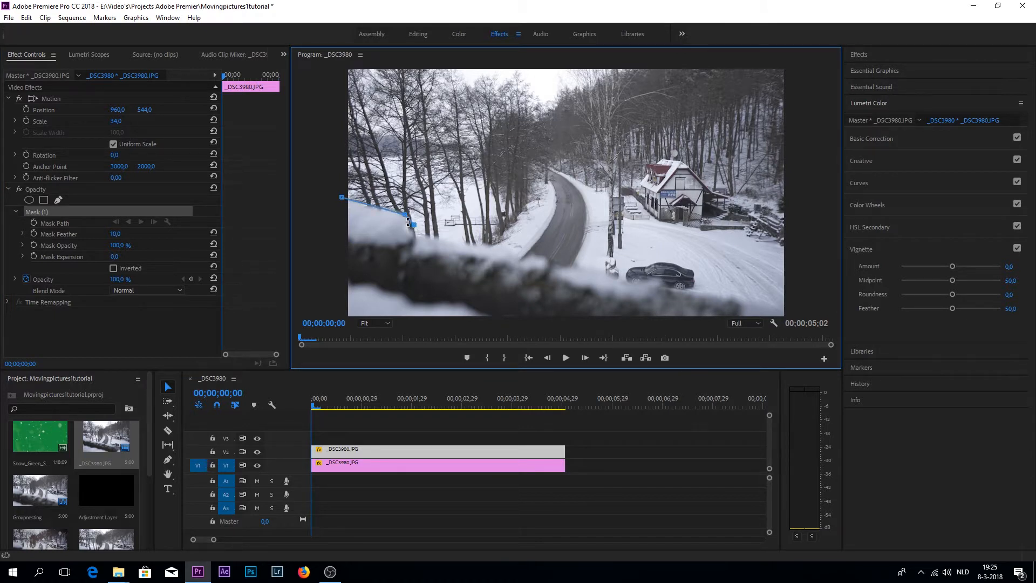
left_click(432, 233)
left_click(426, 237)
left_click(436, 236)
left_click(457, 241)
left_click(468, 244)
left_click(503, 250)
left_click(517, 258)
left_click(663, 289)
left_click(712, 297)
left_click(729, 298)
left_click(751, 300)
left_click(779, 303)
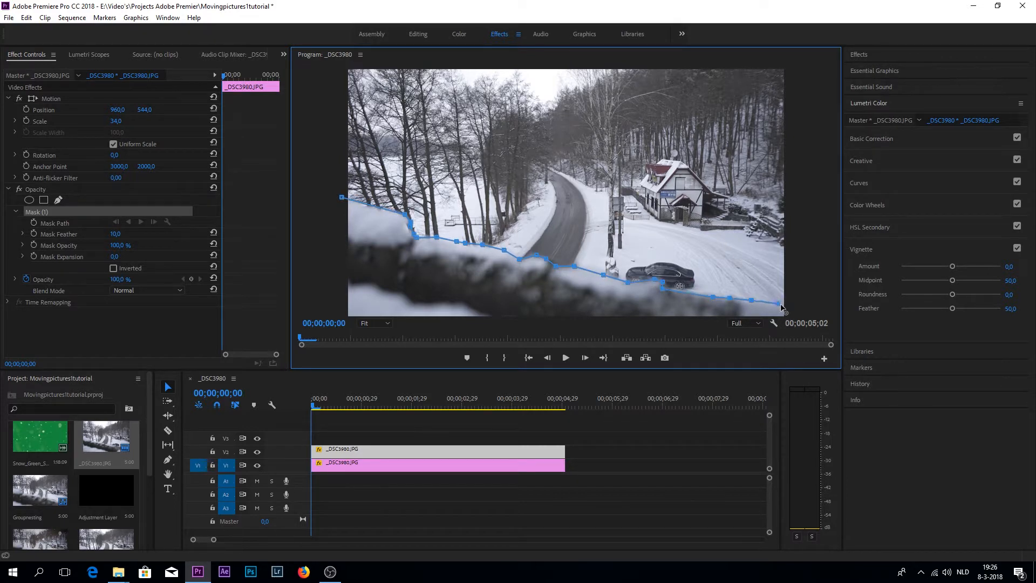
left_click_drag(780, 305, 788, 307)
left_click(790, 323)
left_click(331, 320)
left_click(319, 198)
left_click(341, 197)
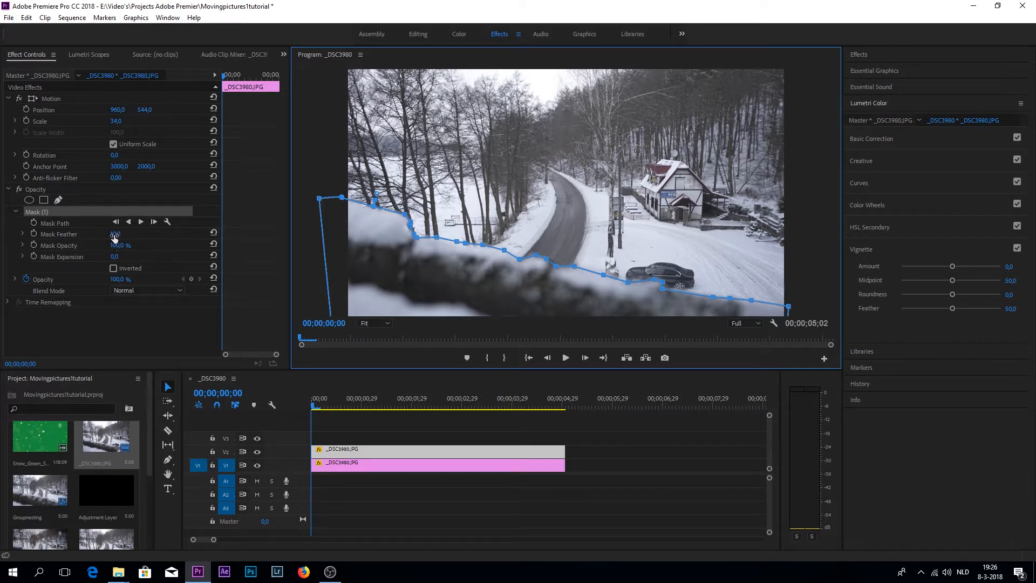
- Enlarge the masked wall to scale 66 at position 1678, 224, with mask feather 113 and mask expansion -131
left_click_drag(114, 238, 220, 238)
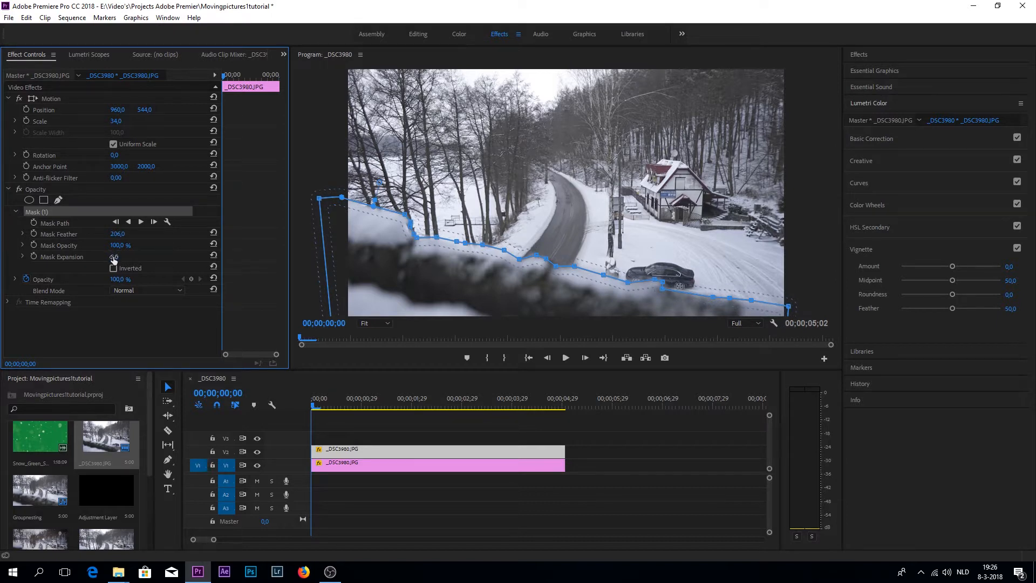
left_click_drag(112, 258, 77, 258)
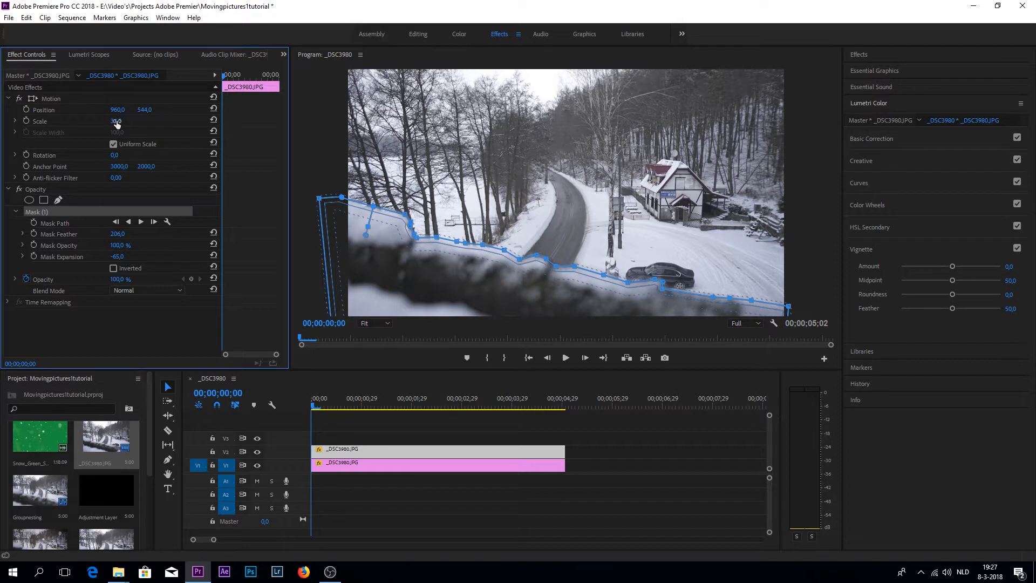
left_click_drag(115, 121, 126, 121)
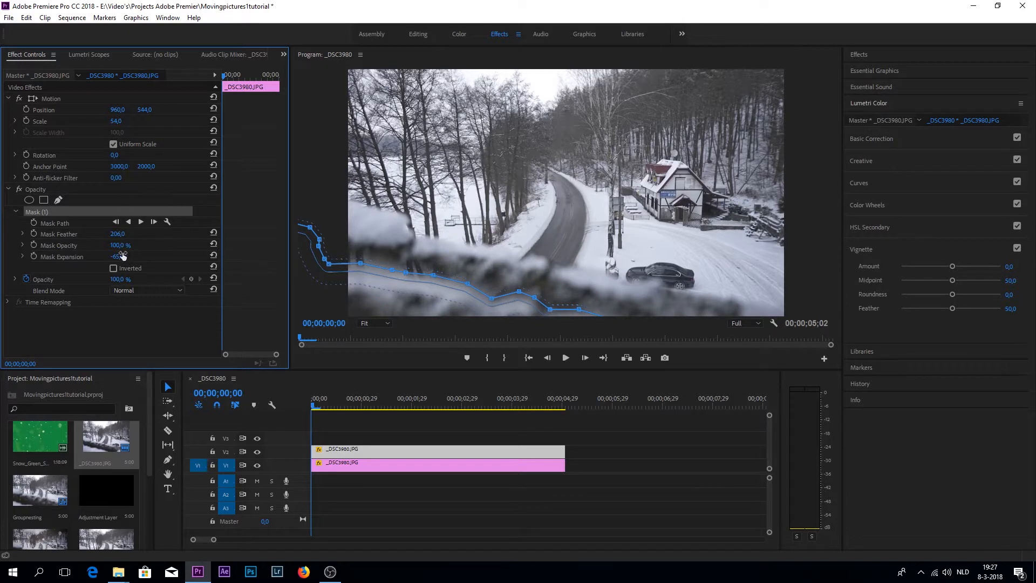
left_click_drag(119, 256, 96, 256)
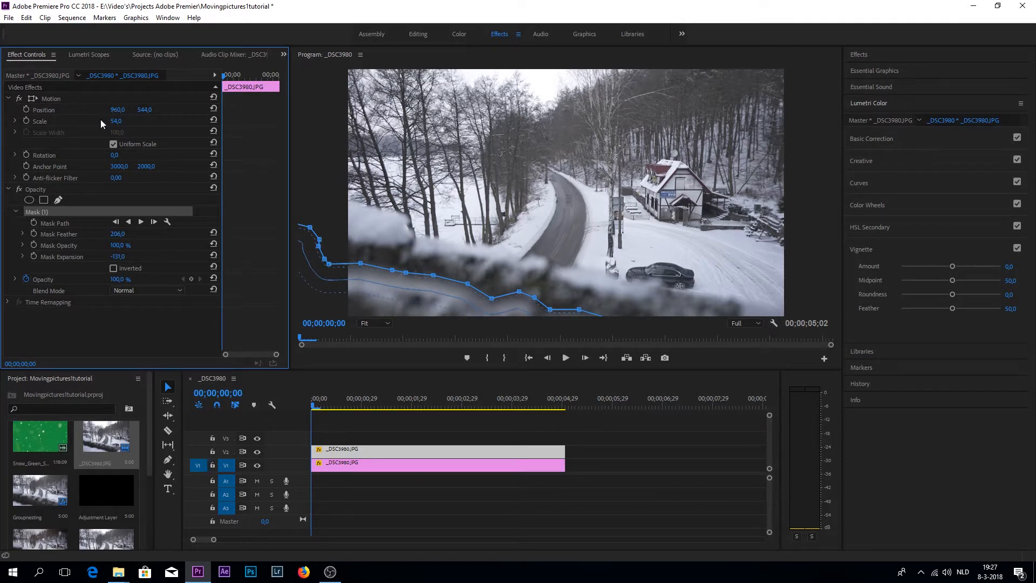
left_click_drag(144, 109, 261, 110)
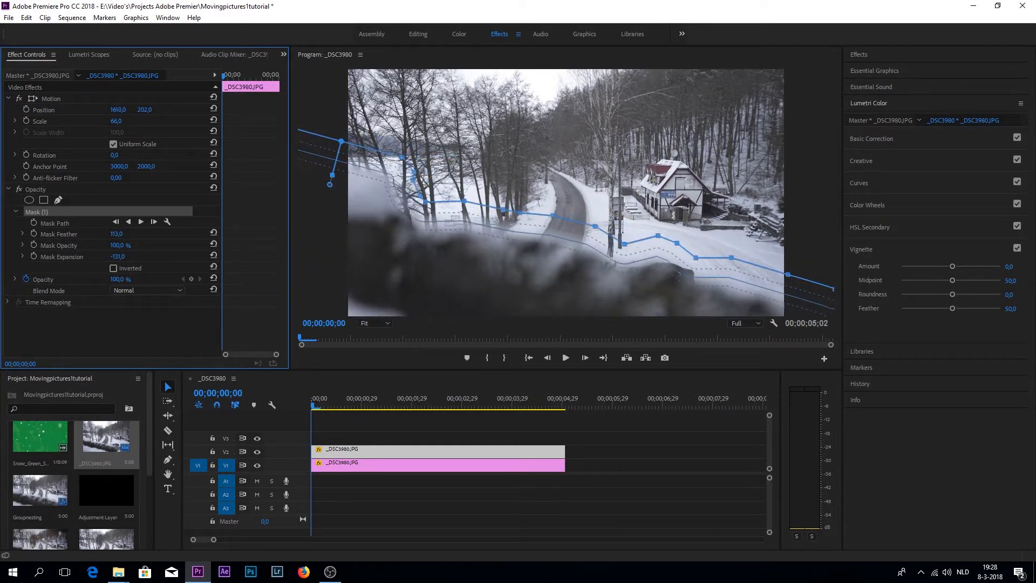
mouse_move(144, 110)
left_mouse_down()
mouse_move(192, 110)
mouse_move(131, 109)
left_mouse_up()
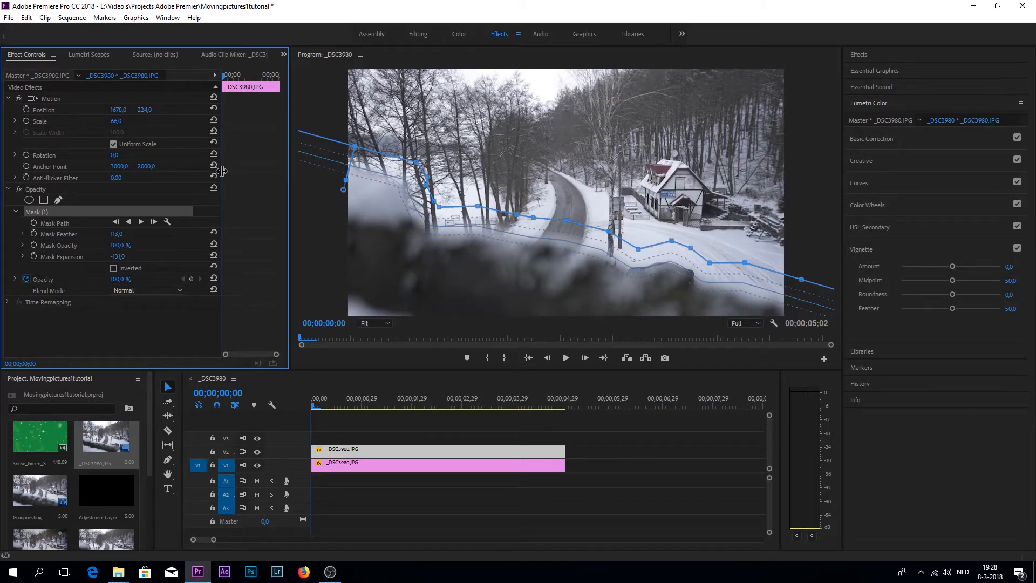
- Keyframe the wall's Position from 1678, 224 at the first frame to 1678, 332 at the clip's end
left_click_drag(221, 170, 173, 170)
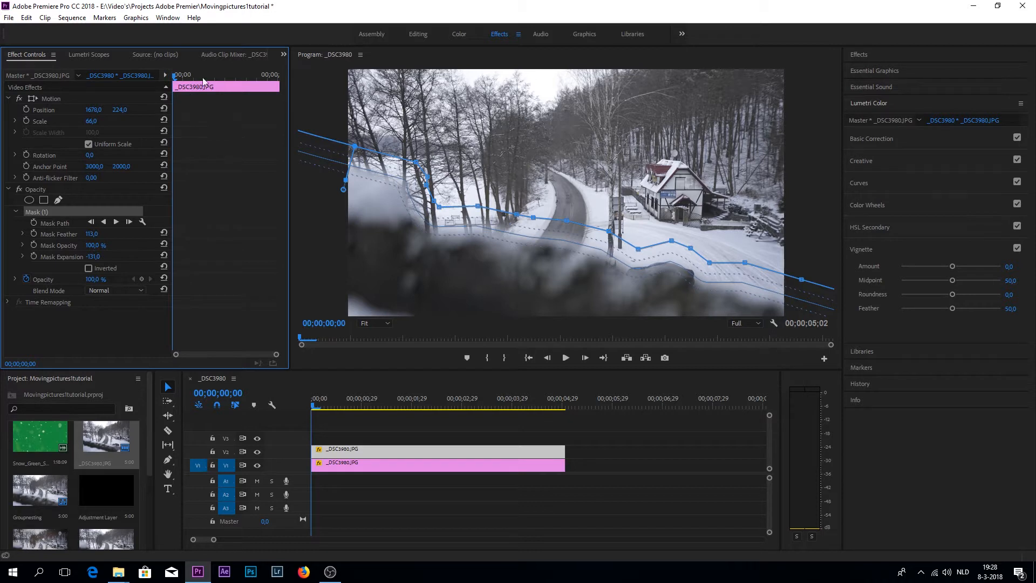
left_click(26, 109)
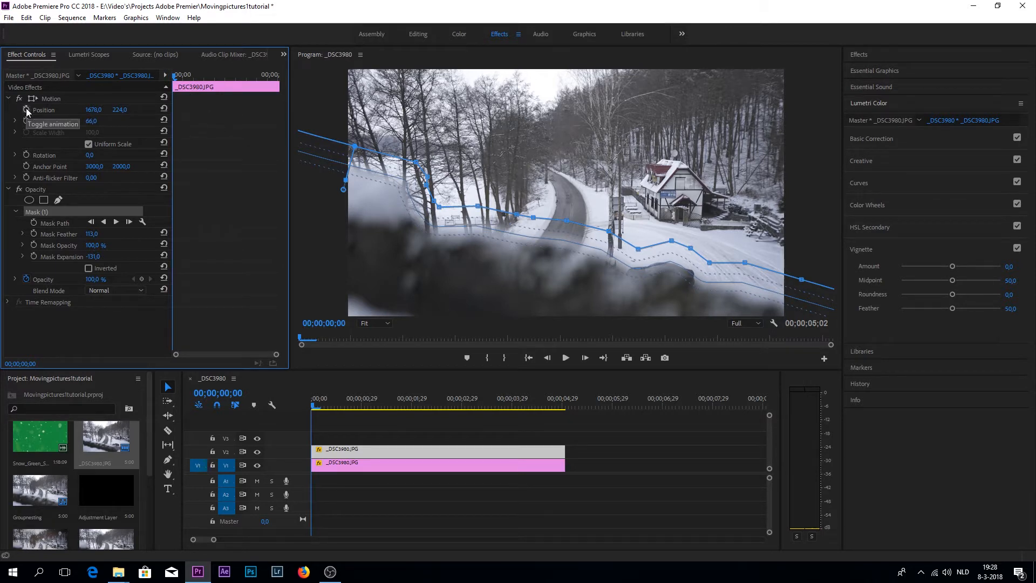
left_click(273, 75)
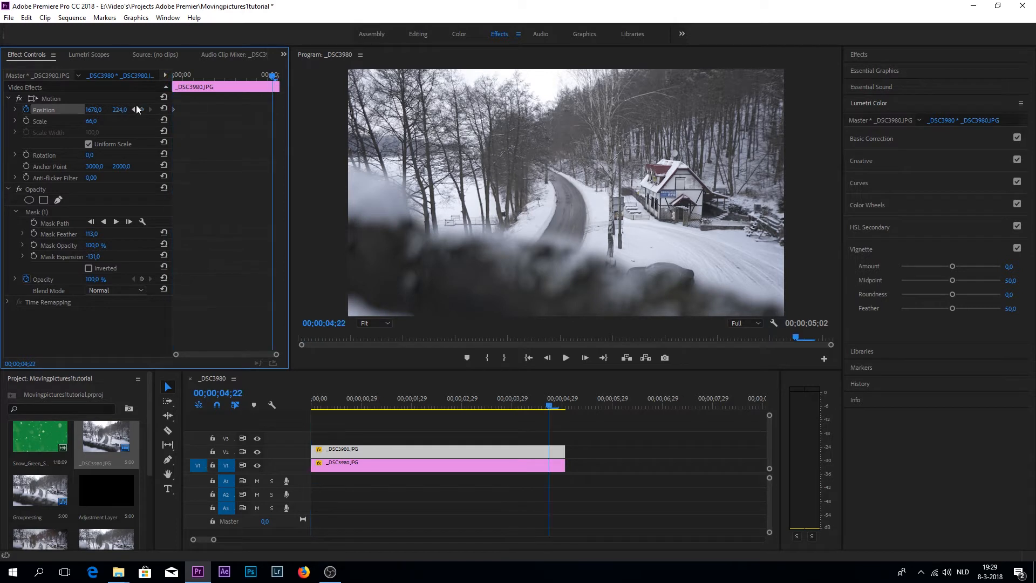
left_click_drag(117, 111, 129, 110)
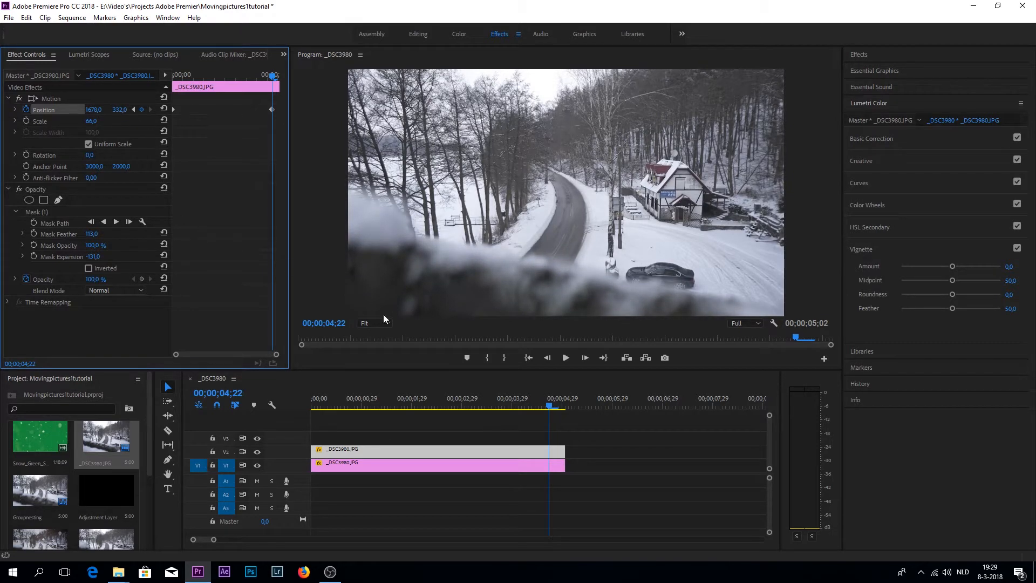
mouse_move(560, 399)
left_mouse_down()
mouse_move(267, 398)
mouse_move(546, 389)
left_mouse_up()
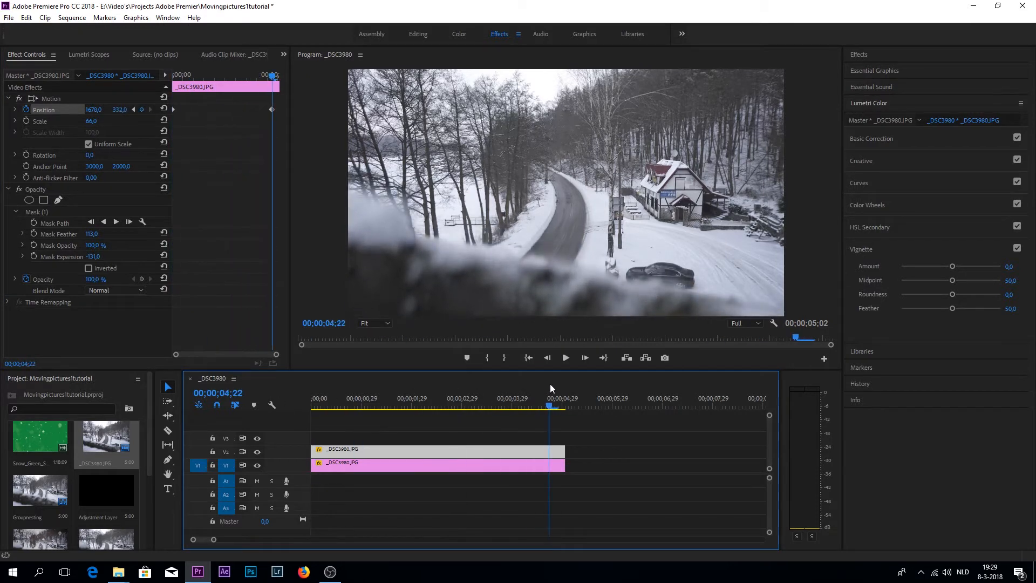
left_click_drag(272, 110, 174, 89)
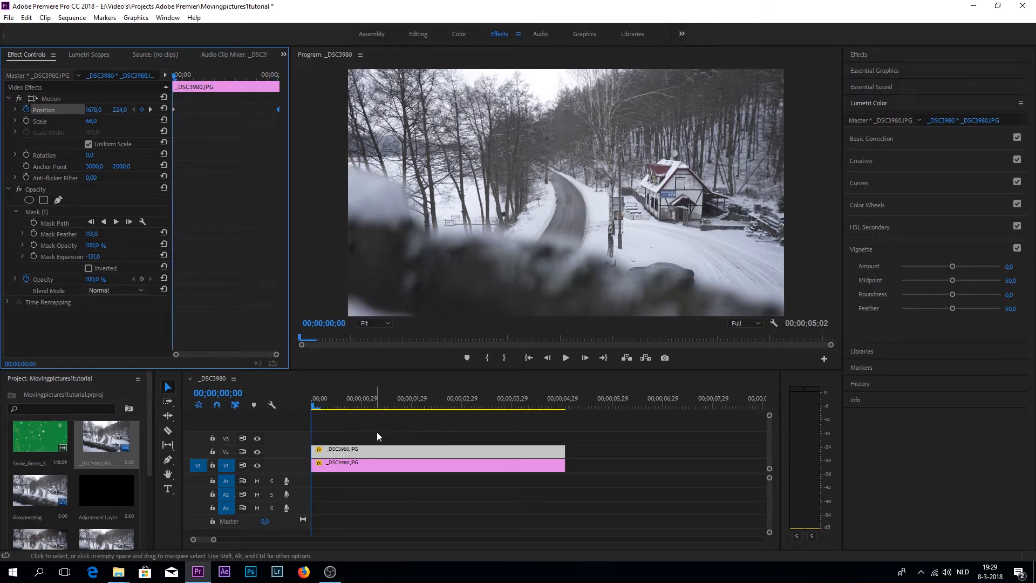
- Move the masked photo to track V3 and place the snow green-screen video on V2 from the sequence start
left_click_drag(371, 444, 370, 438)
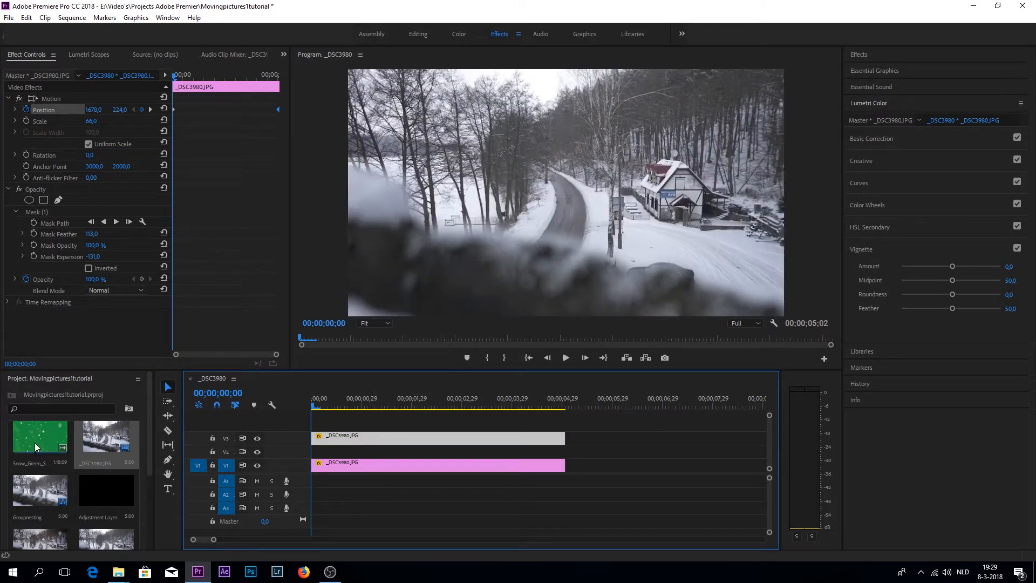
left_click_drag(34, 441, 304, 447)
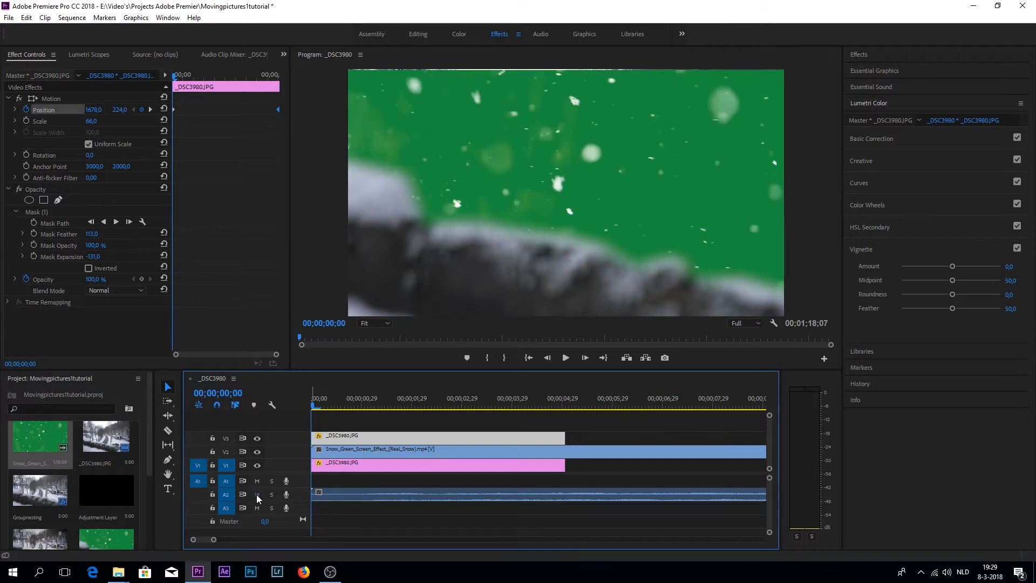
- Mute audio track A2 and cut away the part of the snow clip that extends past the photo clips
left_click(257, 494)
key("c")
left_click(566, 452)
key("v")
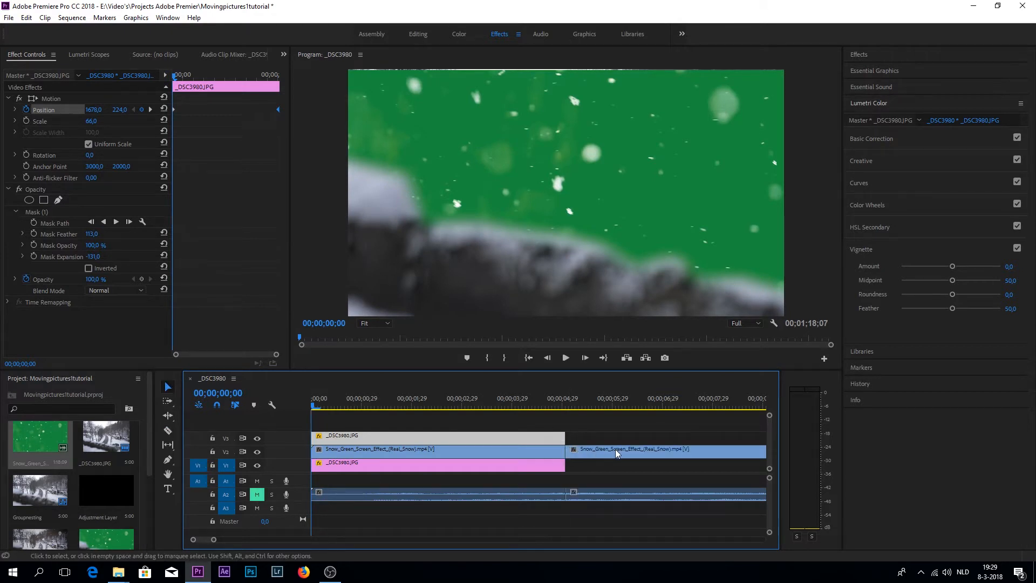
left_click(614, 453)
key("Delete")
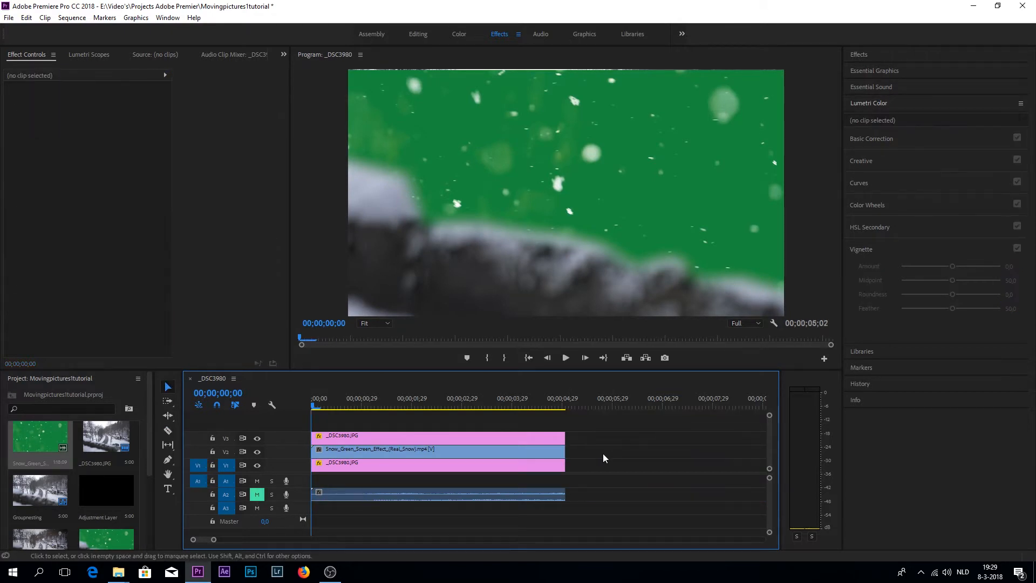
- Apply Ultra Key to the snow clip, sample its green background as the key color, and preview the sequence
left_click(516, 452)
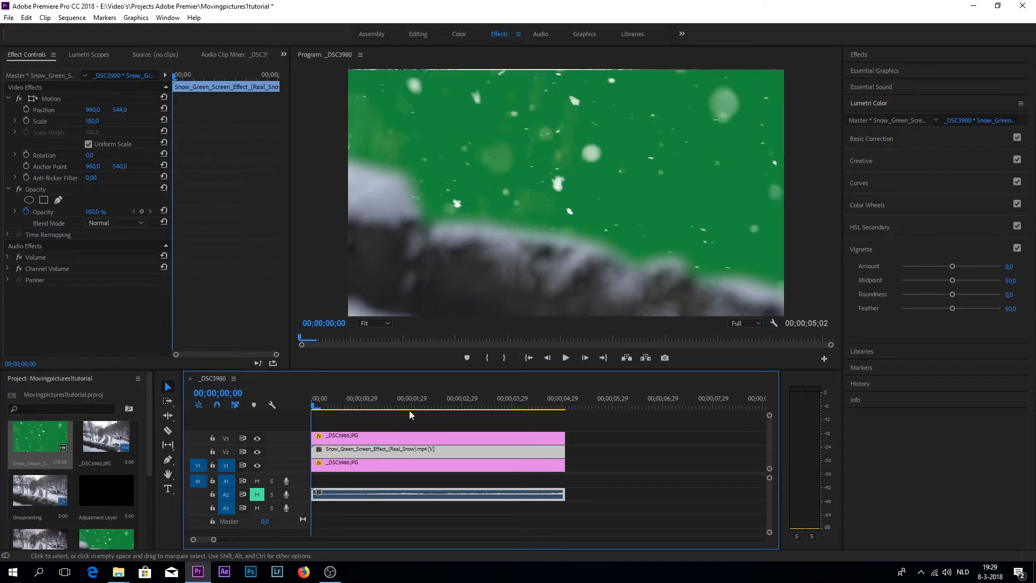
left_click(879, 56)
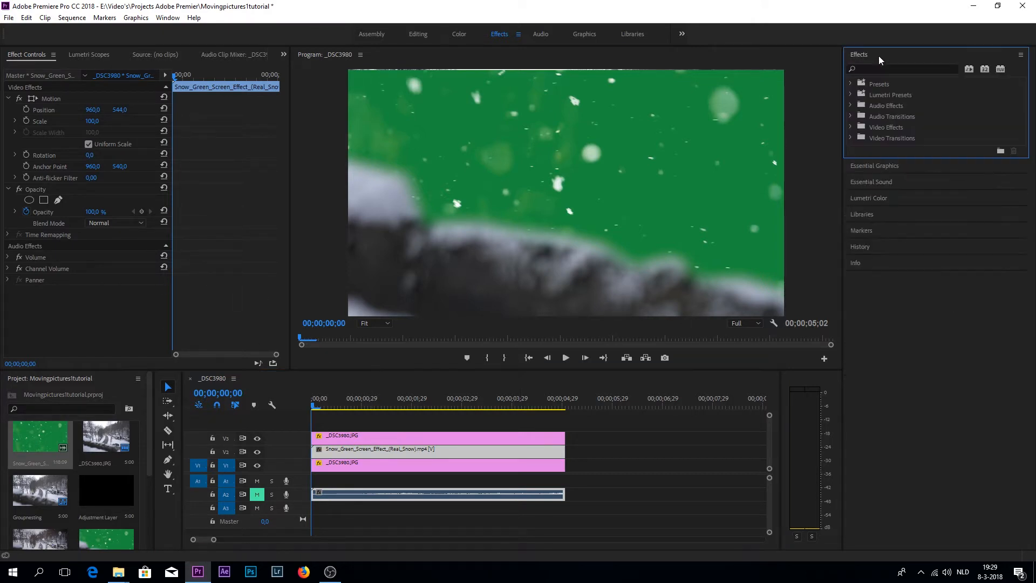
left_click(850, 127)
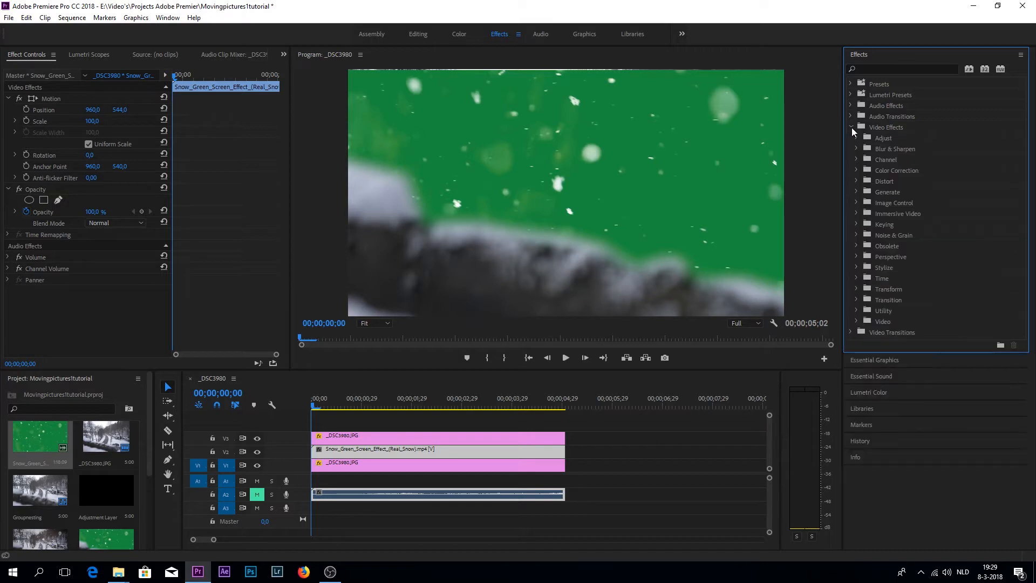
left_click(856, 225)
left_click_drag(890, 319, 420, 454)
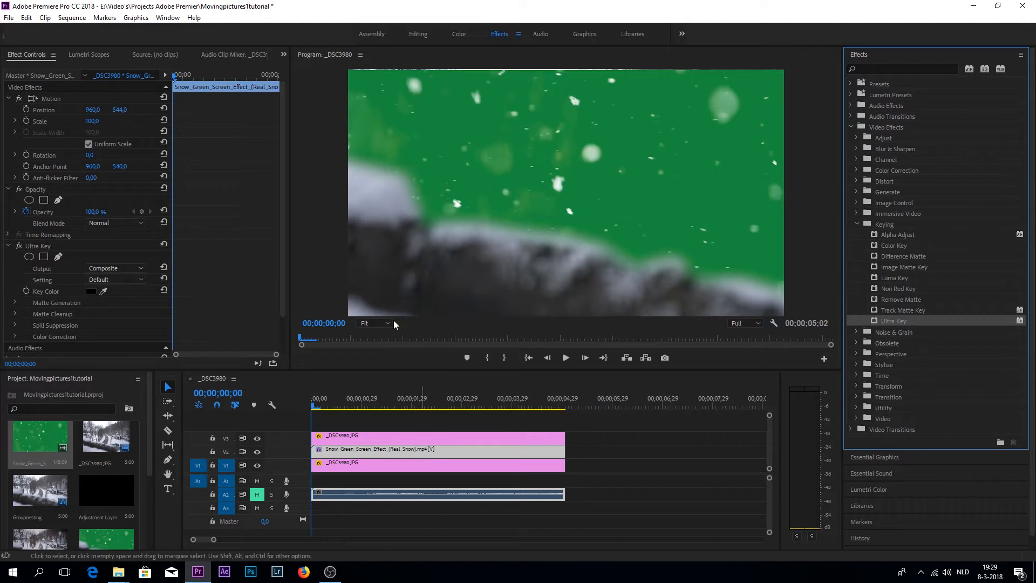
left_click(103, 290)
left_click(718, 156)
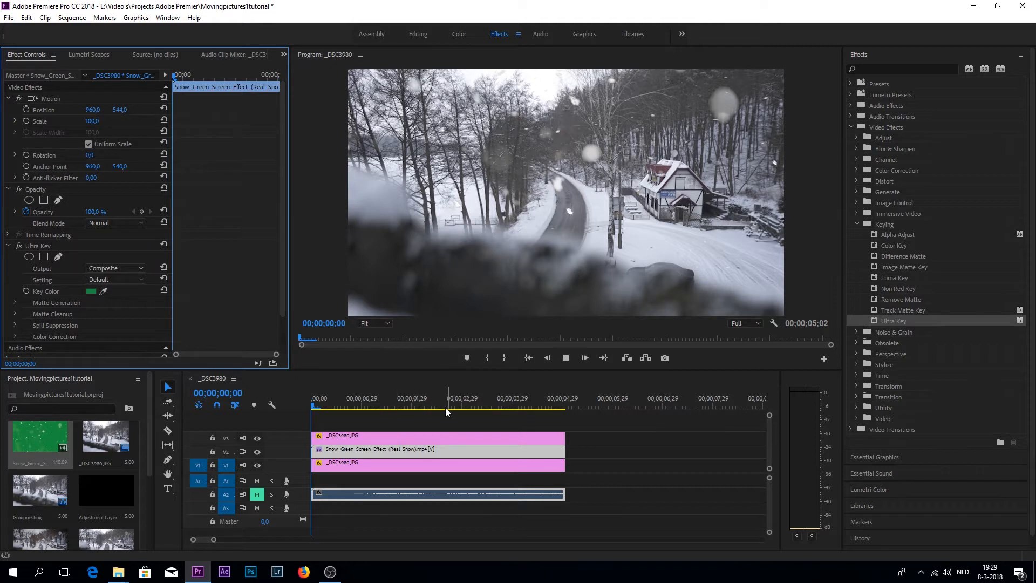
key("space")
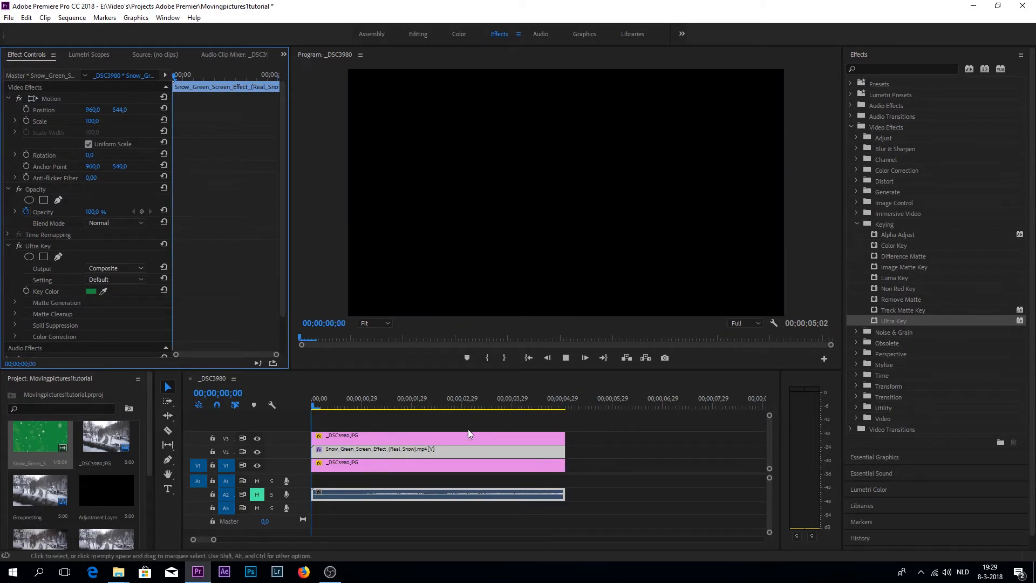
left_click(566, 361)
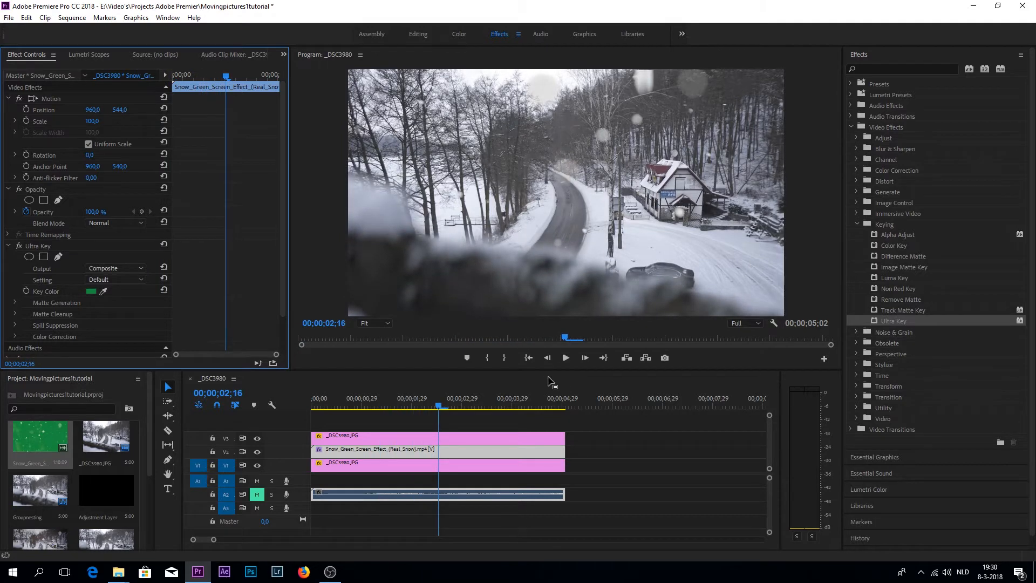
- Nest all the timeline clips as "Groupnest" and select the nested clip with the playhead at the sequence start
left_click_drag(599, 432, 481, 469)
right_click(497, 439)
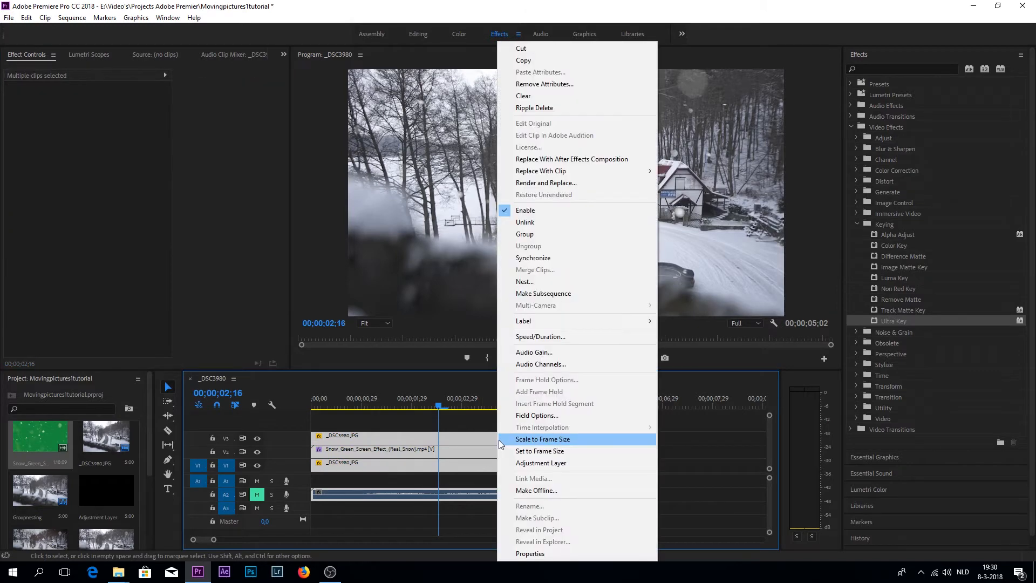
left_click(535, 281)
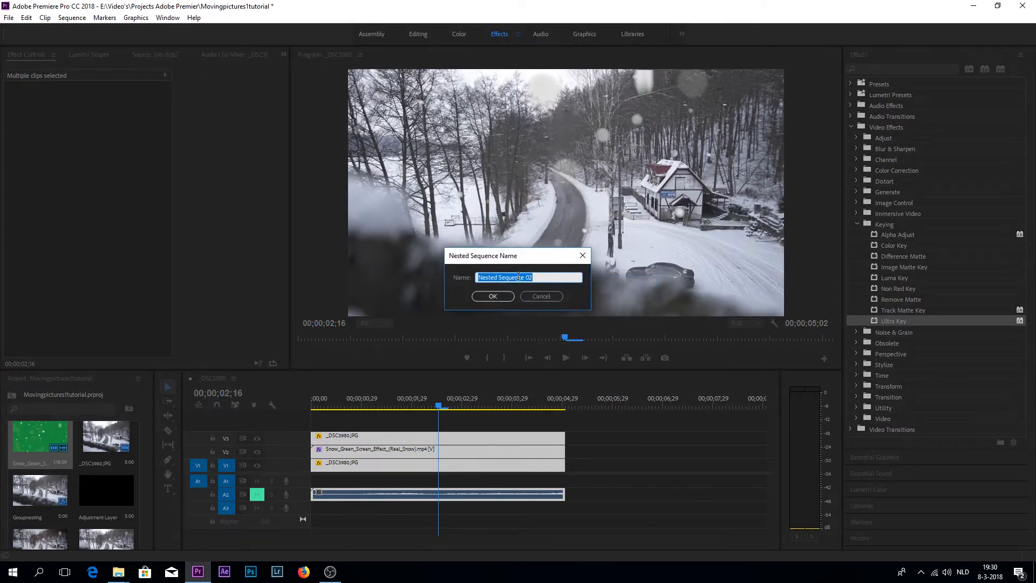
type("Groupnest")
key("Return")
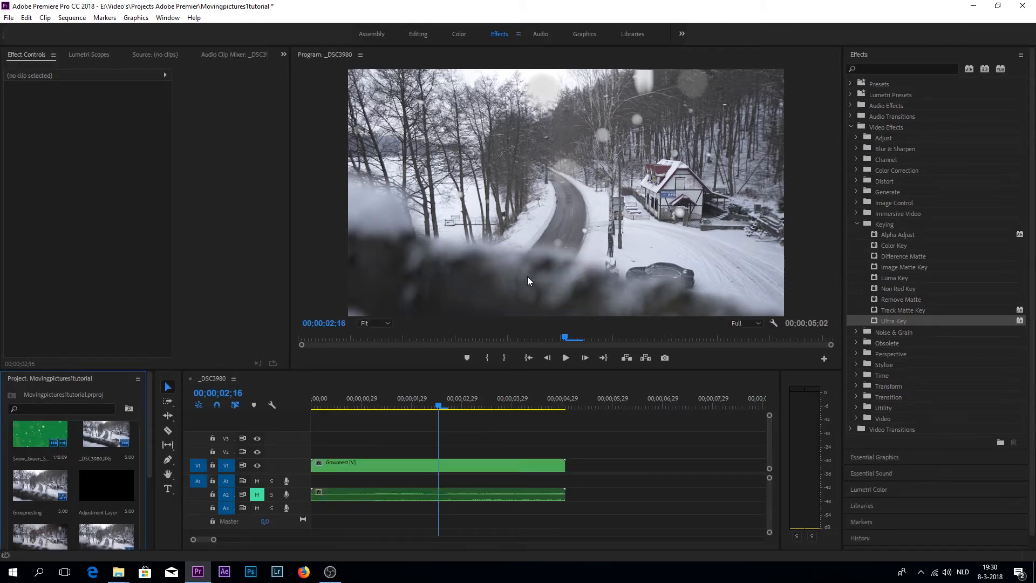
left_click_drag(313, 404, 272, 404)
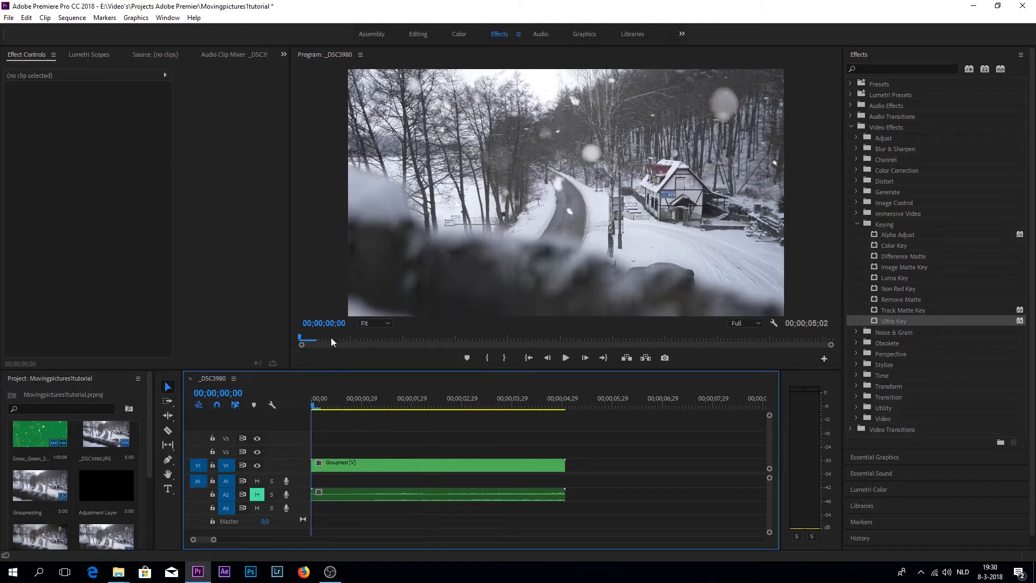
left_click(355, 464)
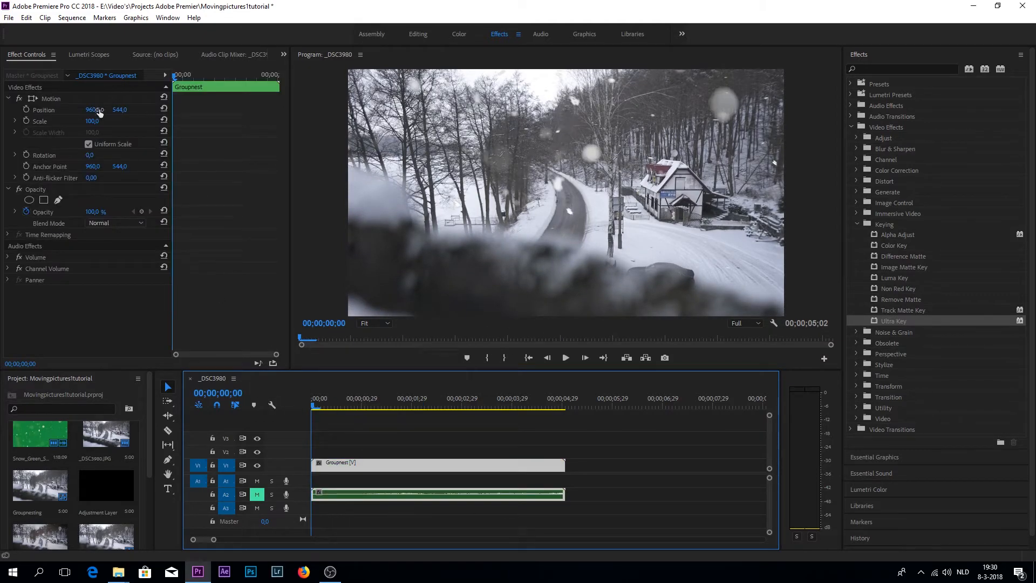
- Try a different scale on the Groupnest clip and reset its Motion settings
left_click_drag(91, 122, 111, 115)
left_click(164, 98)
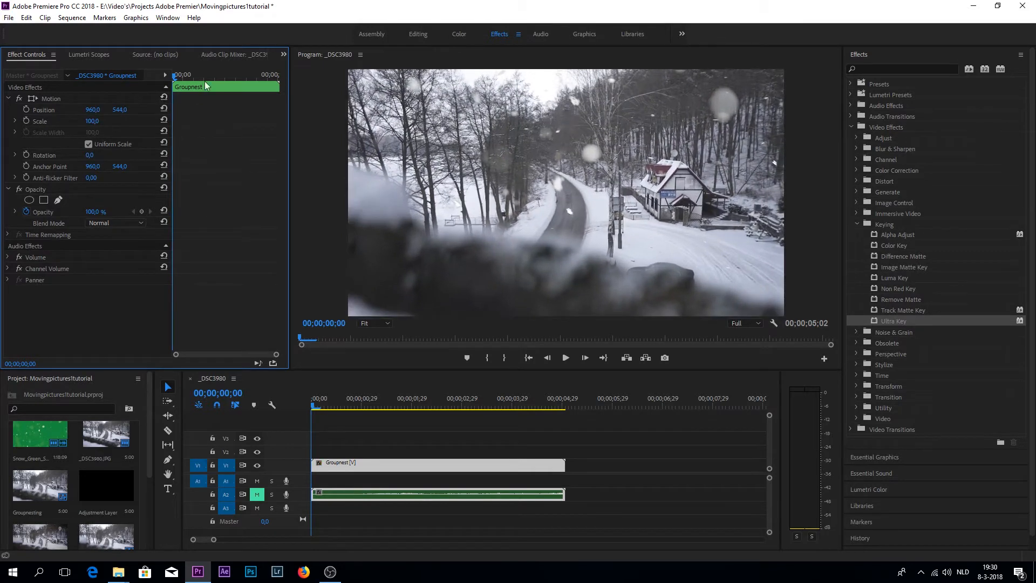
- Animate the Groupnest clip's scale from 100 at the sequence start to 134 at the clip's end
left_click(26, 121)
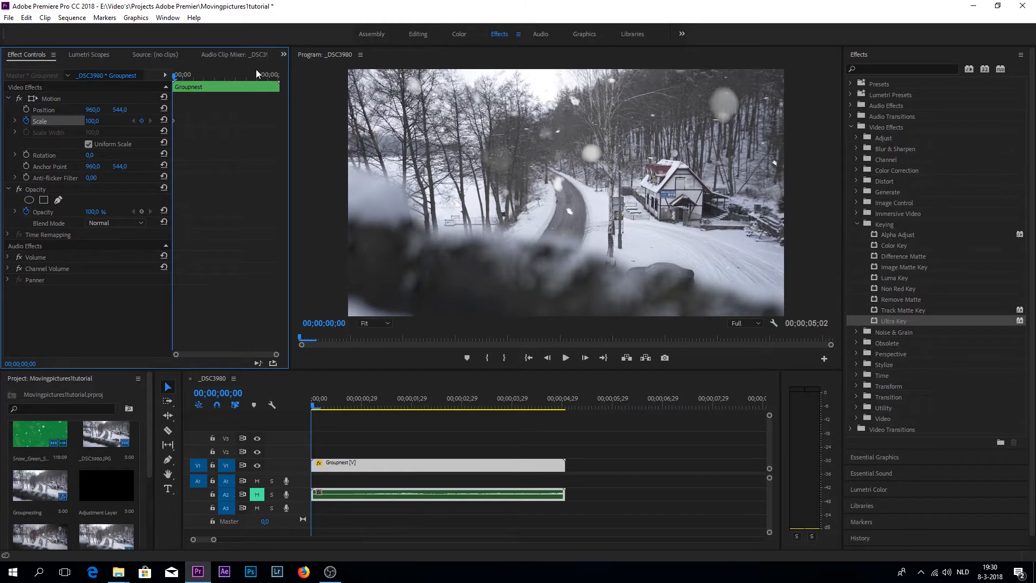
left_click_drag(257, 74, 276, 75)
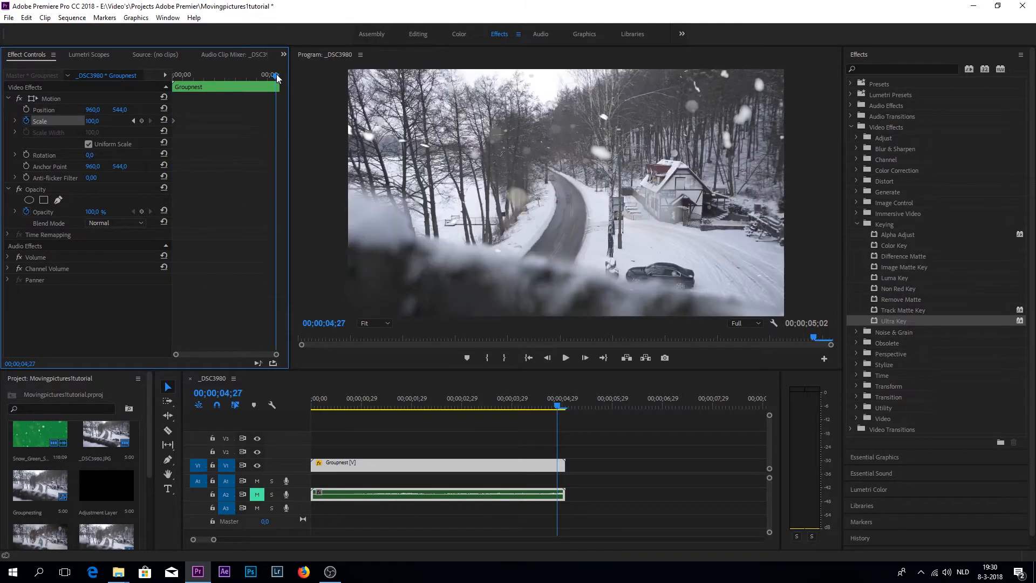
left_click(141, 119)
left_click_drag(112, 126, 119, 127)
left_click_drag(94, 121, 99, 121)
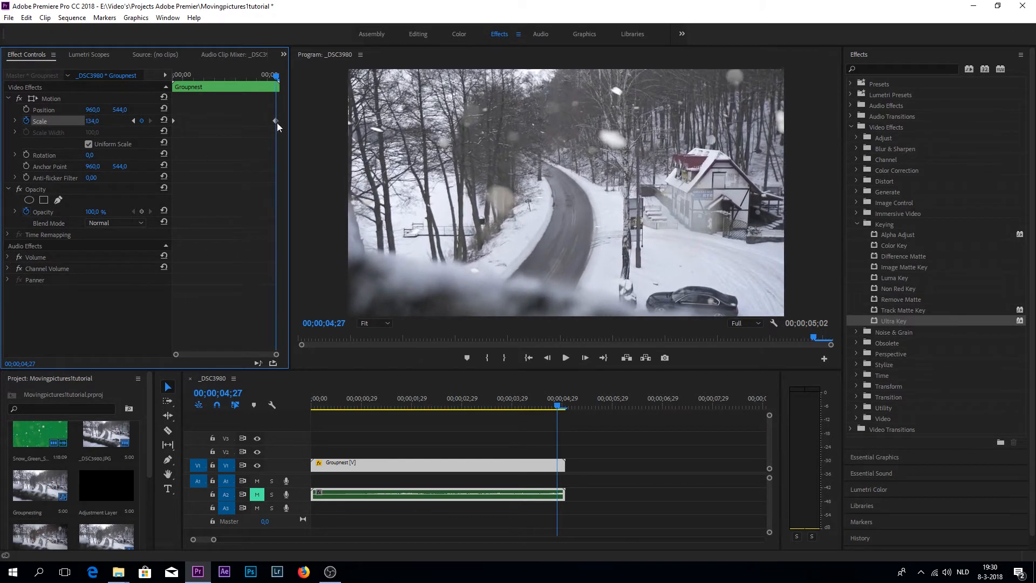
left_click_drag(275, 122, 278, 121)
left_click_drag(282, 76, 172, 97)
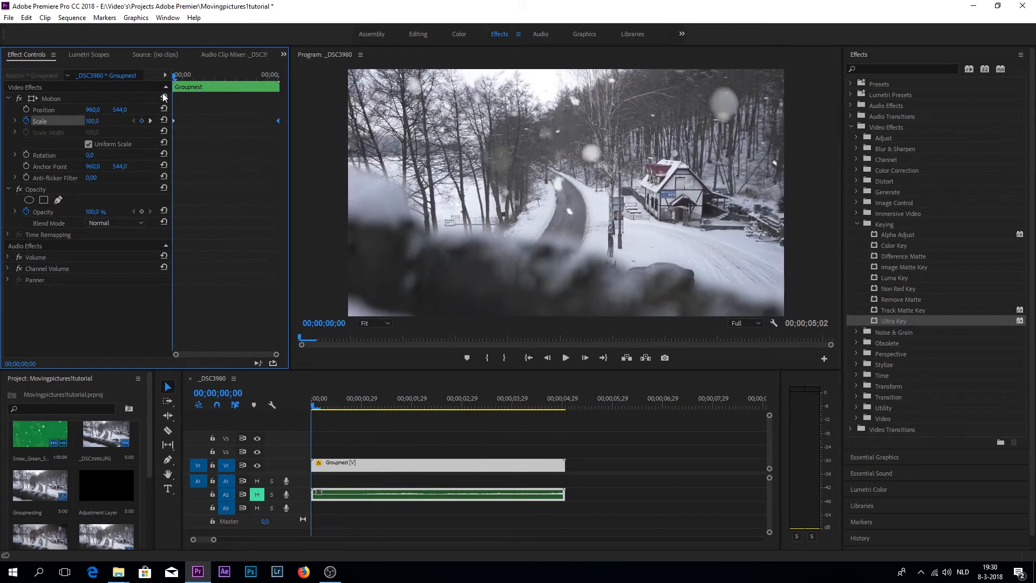
- Create a 1920 × 1088 adjustment layer at 23,976 fps and place it on V2 above Groupnest, matching its length
left_click(476, 472)
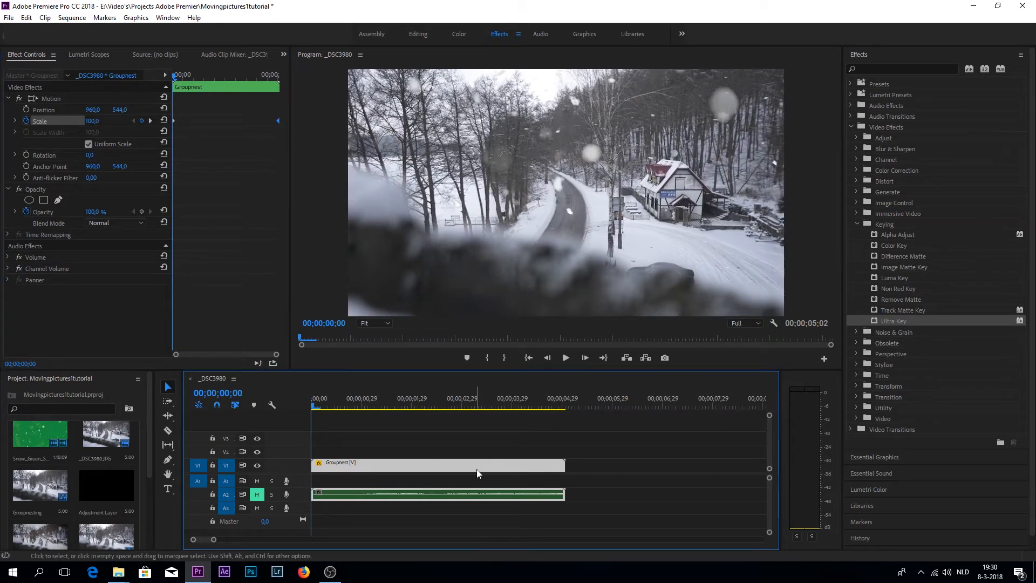
left_click(151, 488)
left_click_drag(155, 496, 212, 496)
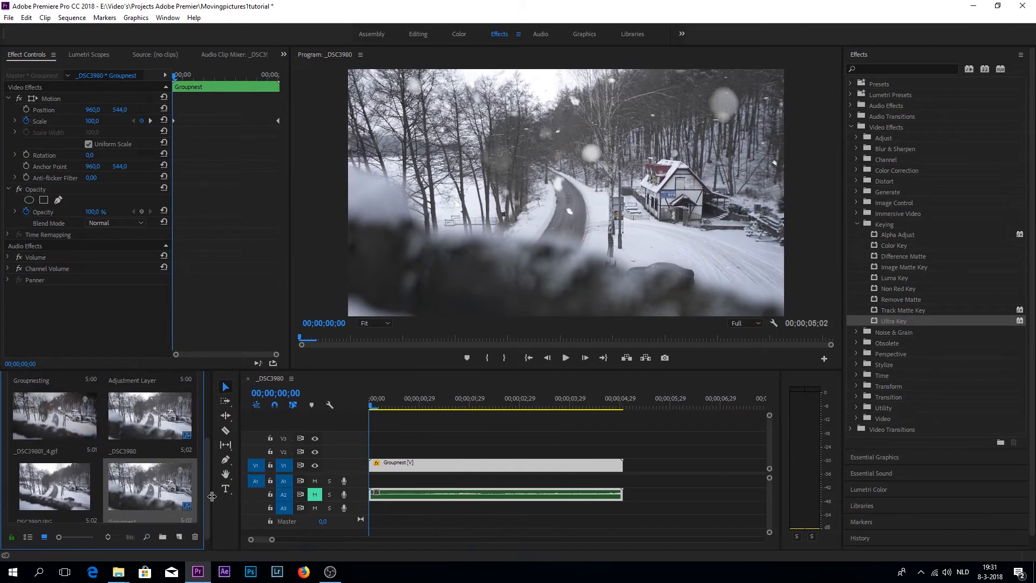
left_click(179, 536)
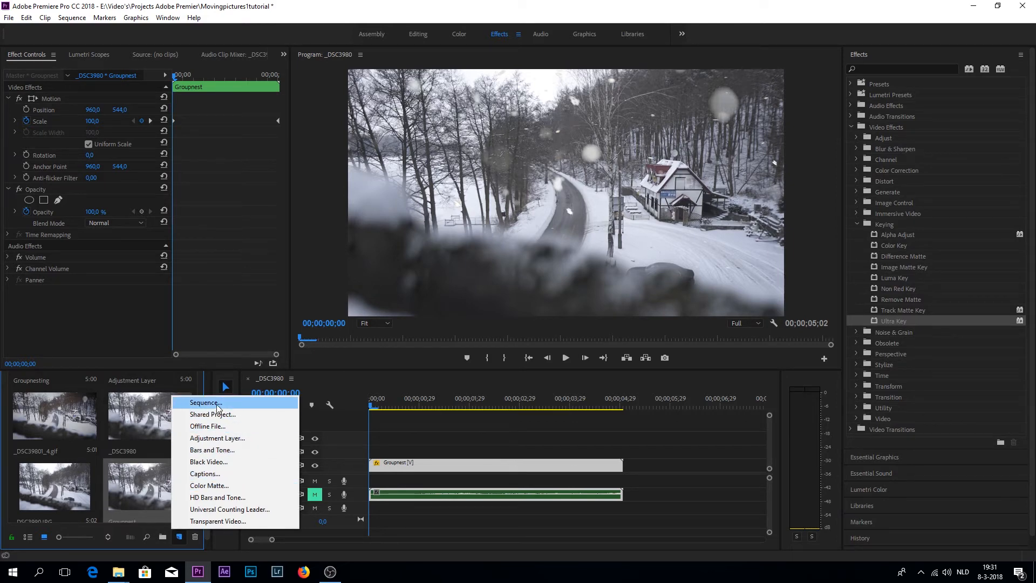
left_click(216, 438)
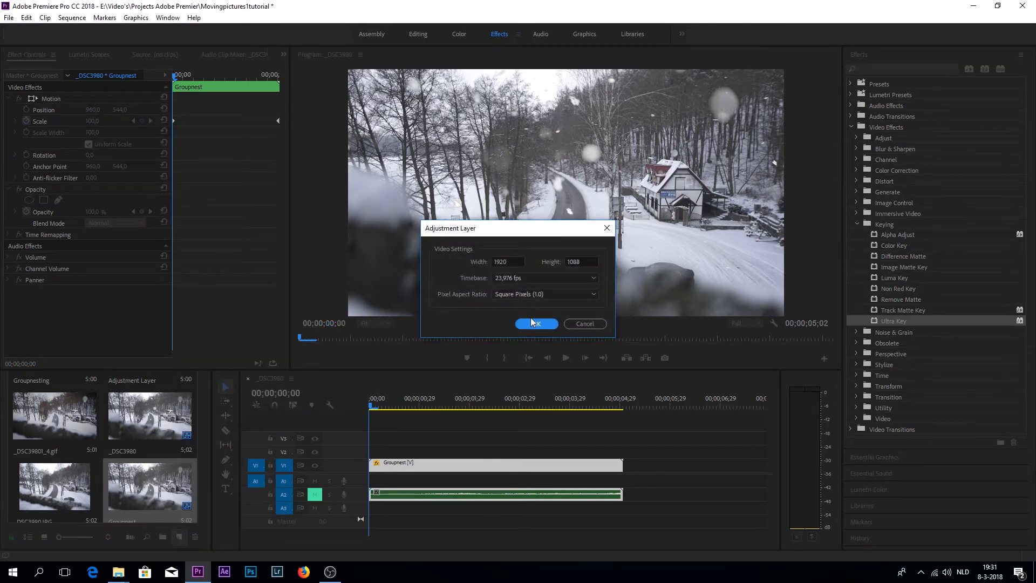
left_click(531, 323)
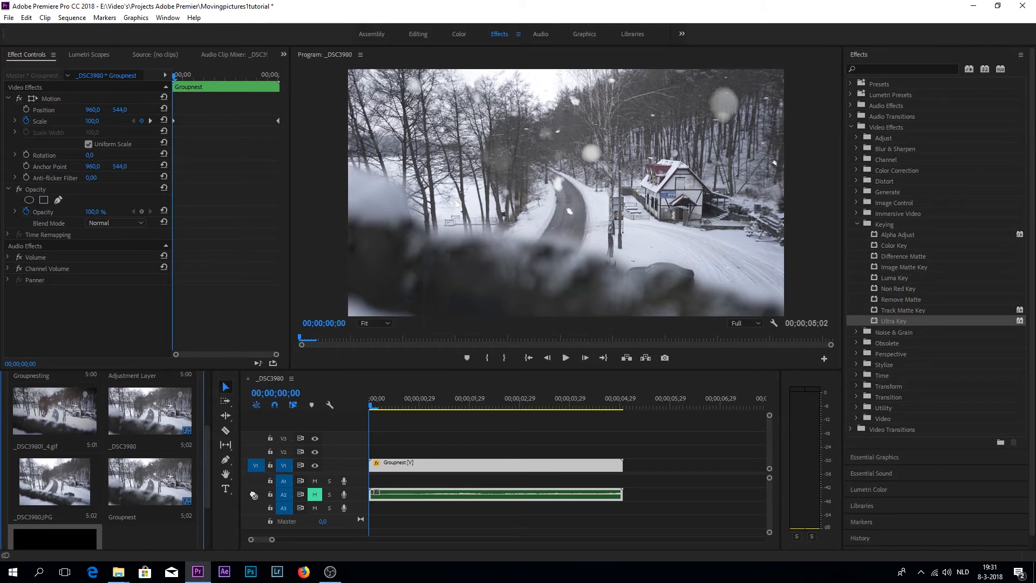
left_click_drag(55, 538, 623, 449)
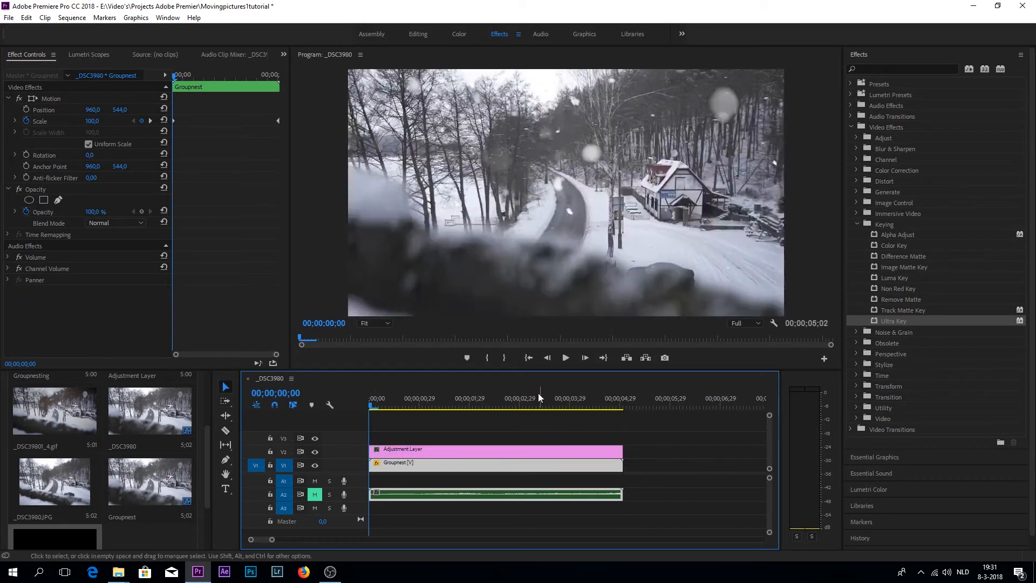
- Grade the adjustment layer in Lumetri Color: temperature -10,3, exposure 0,5, contrast 9,2, highlights 55,7, shadows 25,4, whites -66,5, blacks -79,5, saturation 147
left_click(520, 451)
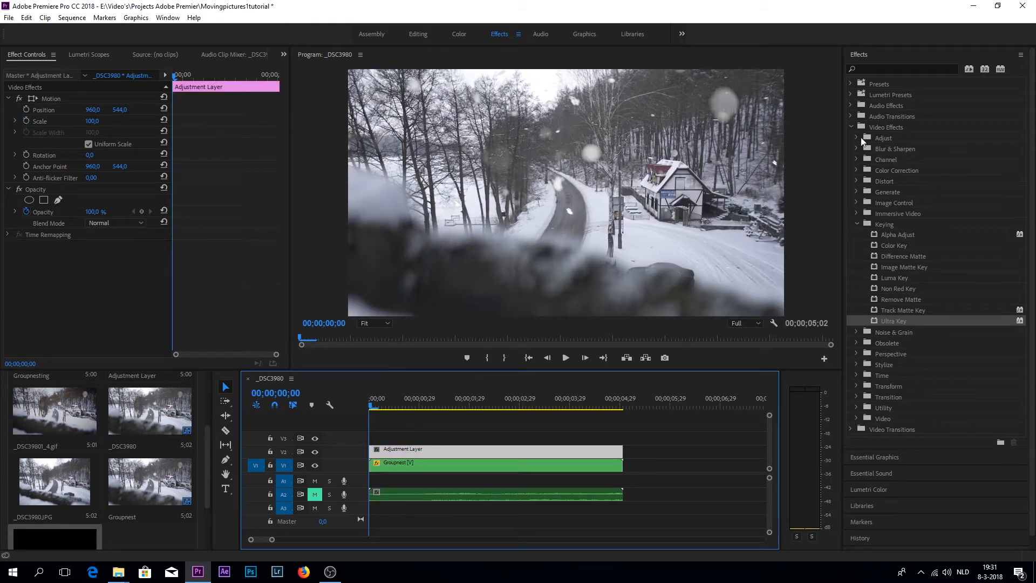
left_click(852, 127)
left_click(870, 203)
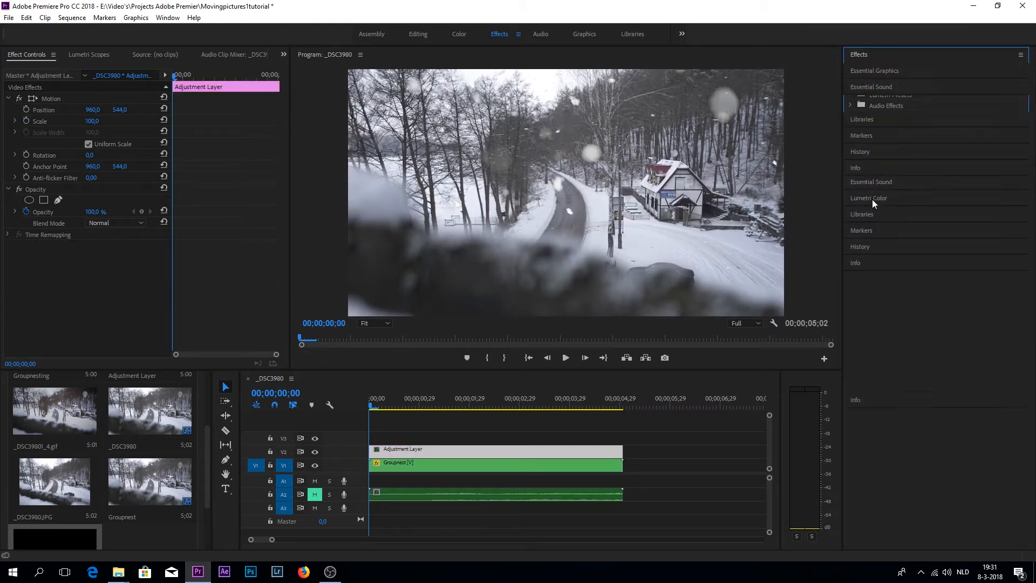
left_click(880, 141)
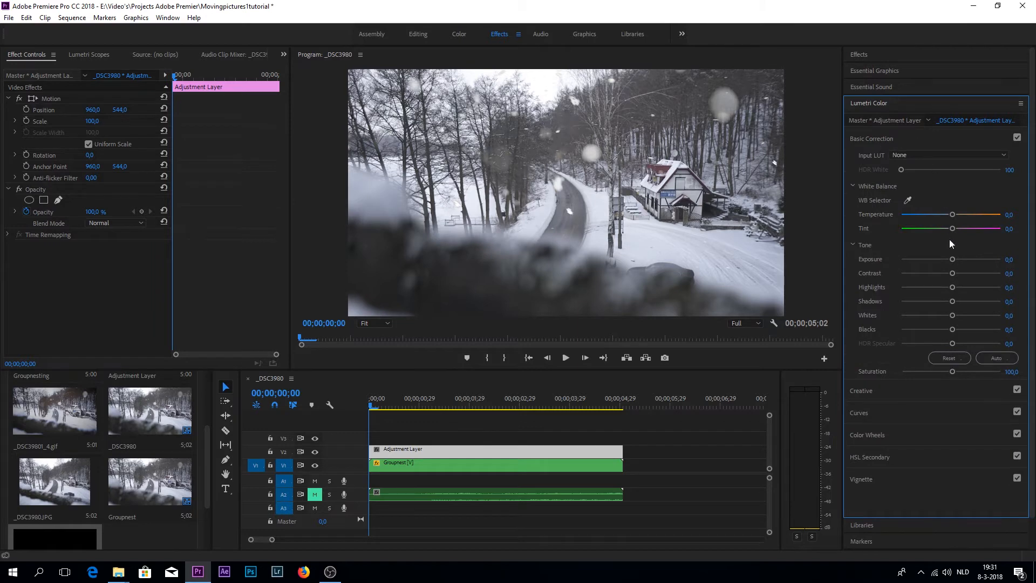
left_click_drag(952, 259, 955, 259)
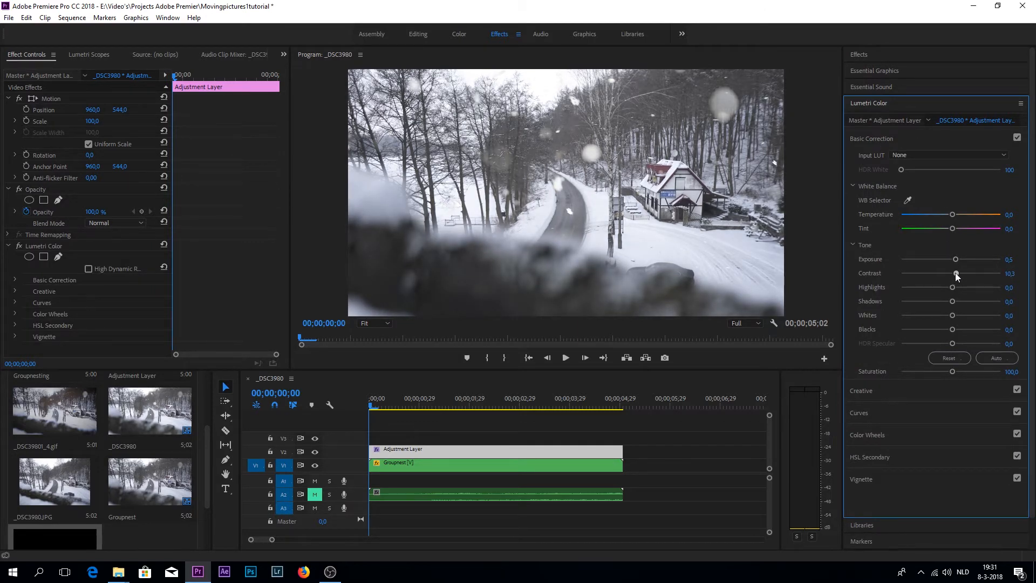
left_click_drag(955, 273, 954, 273)
left_click_drag(952, 215, 944, 215)
left_click_drag(953, 288, 910, 330)
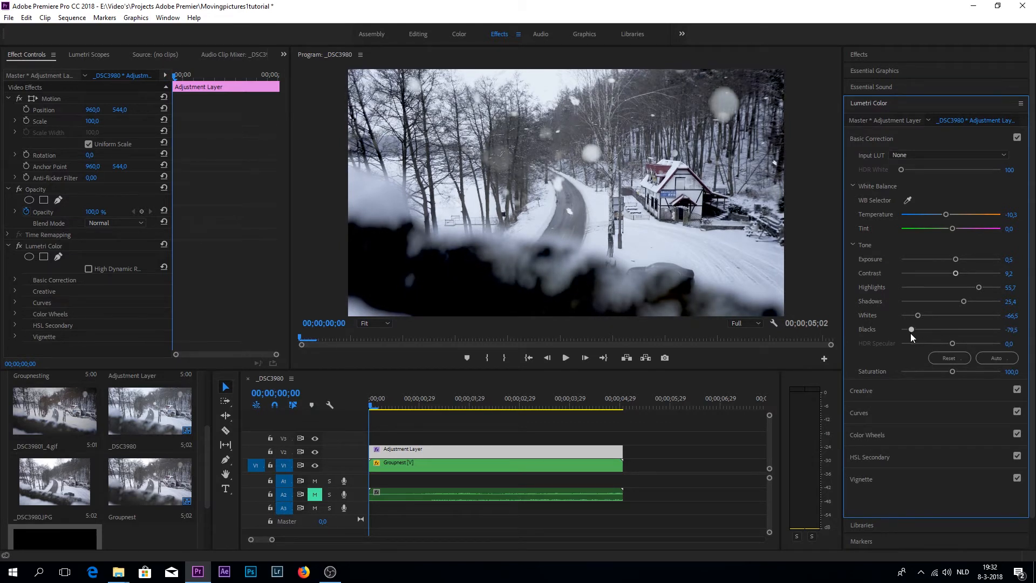
left_click_drag(953, 371, 968, 371)
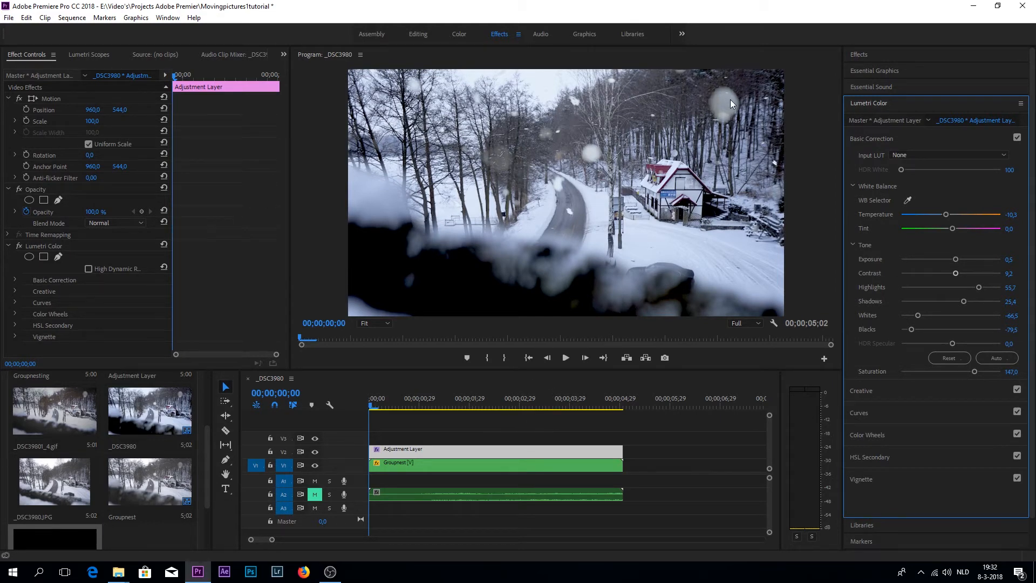
- Cool the snow clip inside the Groupnest sequence to a temperature of -24,3 and return to the _DSC3980 sequence
double_click(544, 467)
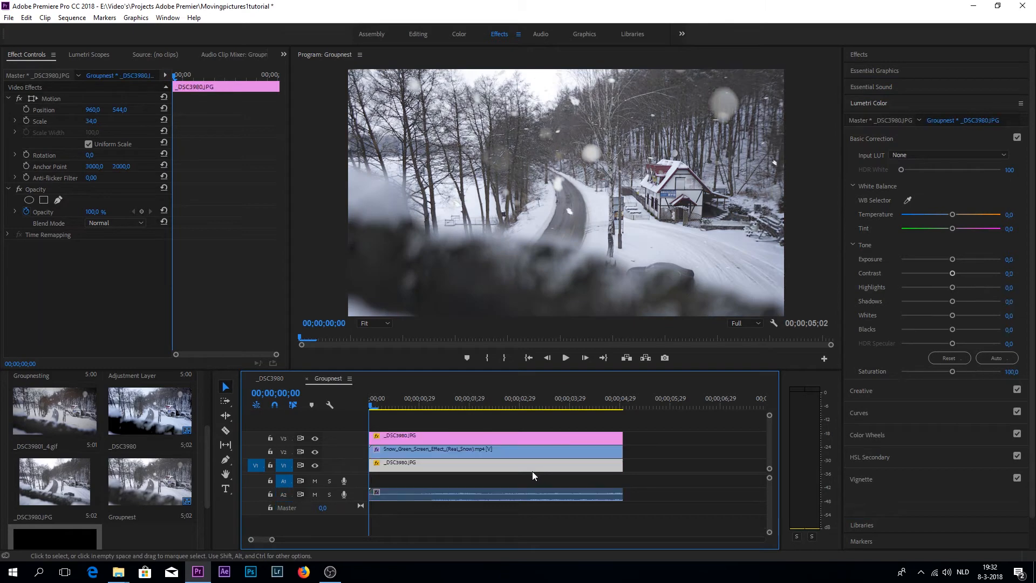
left_click(524, 448)
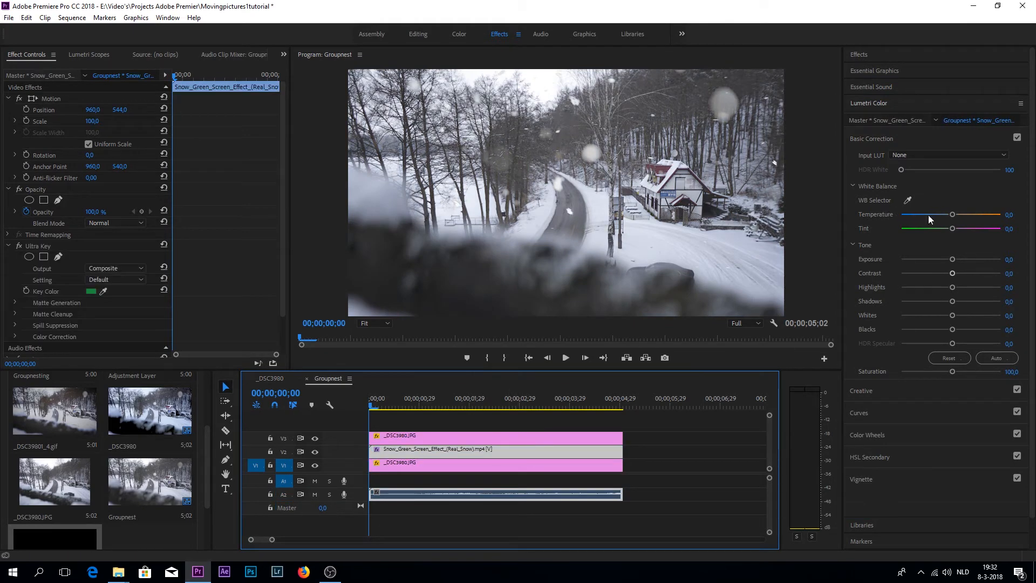
left_click_drag(950, 217, 938, 219)
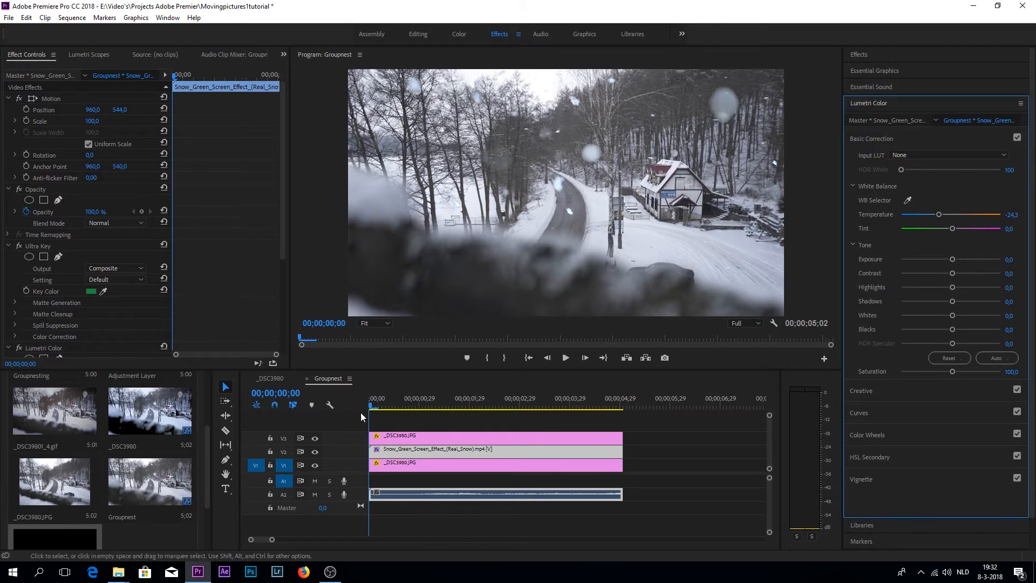
left_click(271, 378)
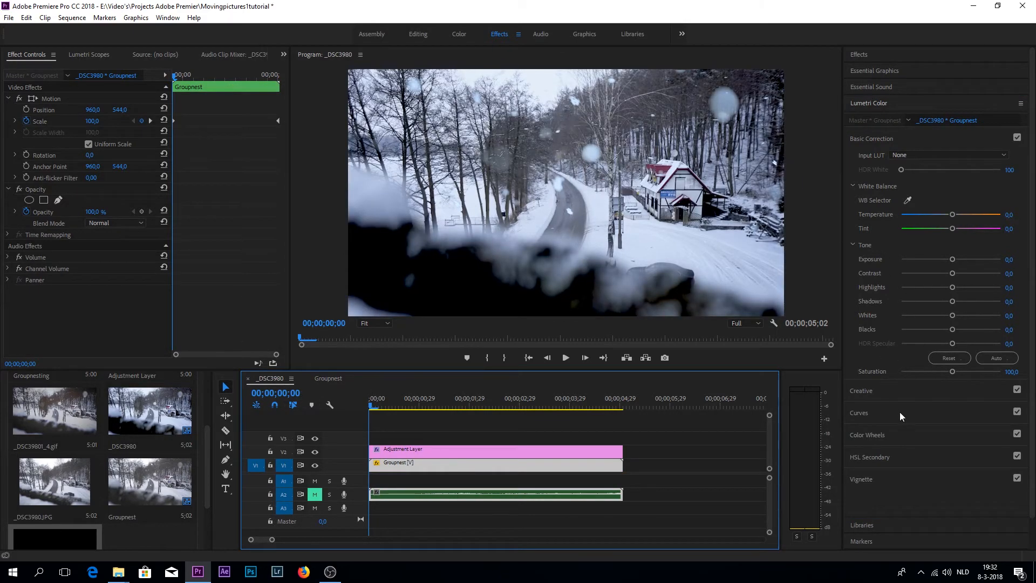
- Shape the Groupnest clip's master RGB curve with three control points, lifting the black point and slightly raising the highlights
left_click(852, 140)
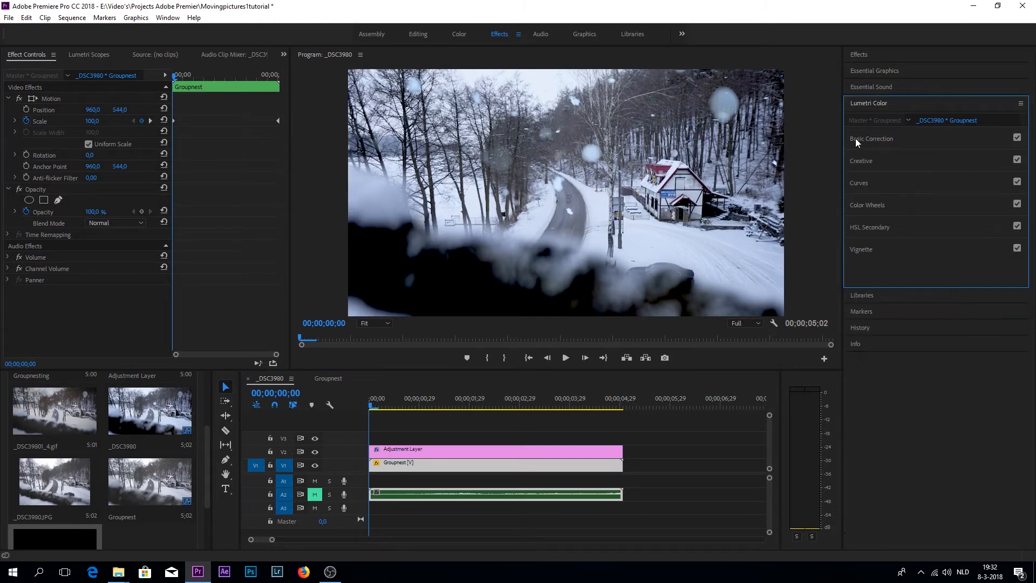
left_click(873, 161)
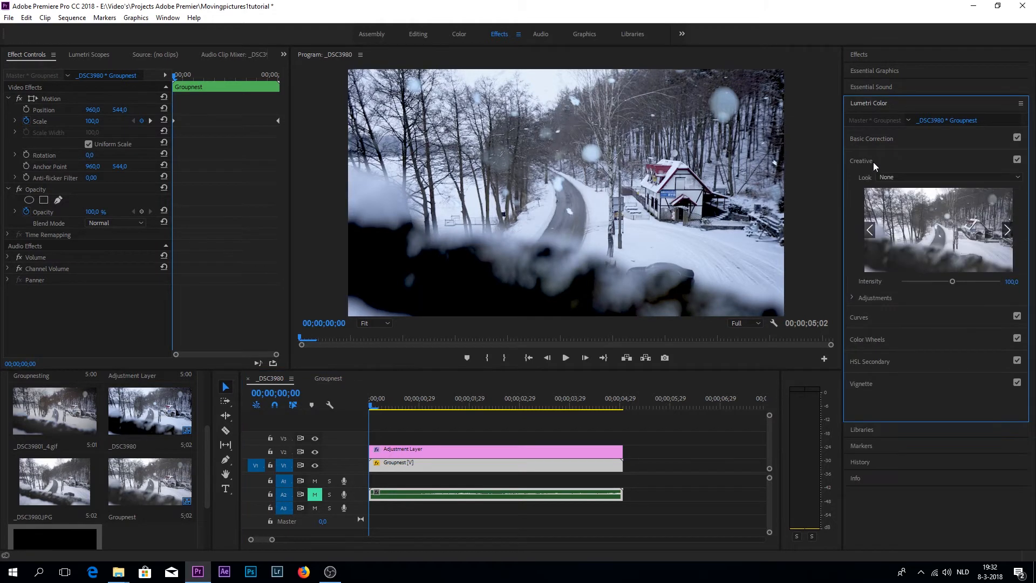
left_click(873, 163)
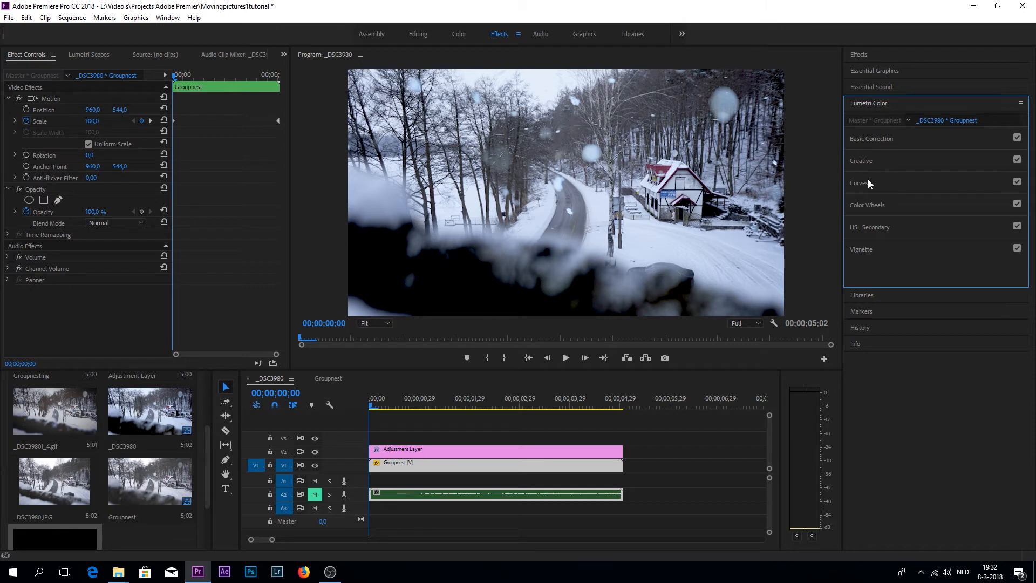
left_click(868, 183)
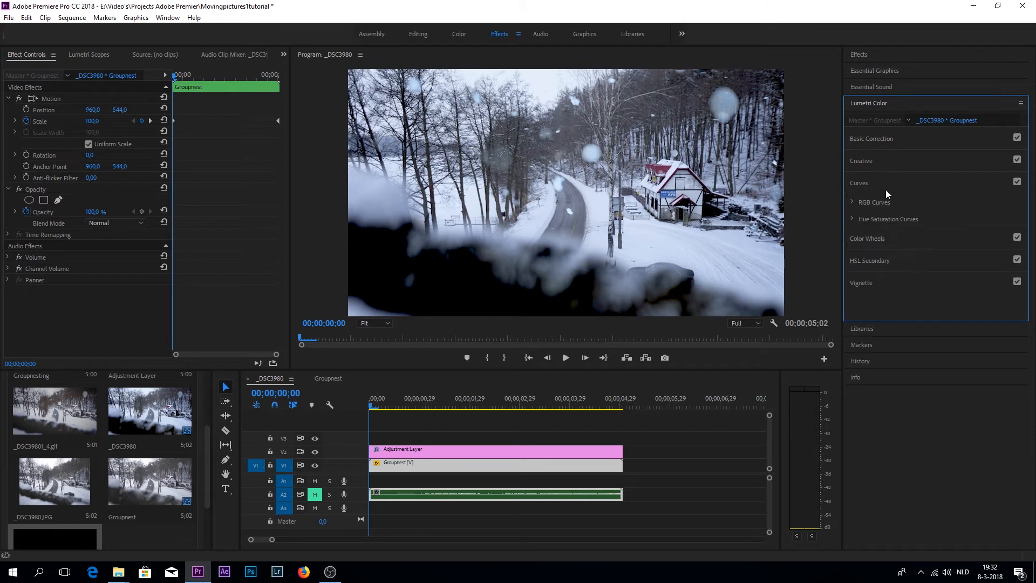
left_click(853, 201)
left_click(901, 350)
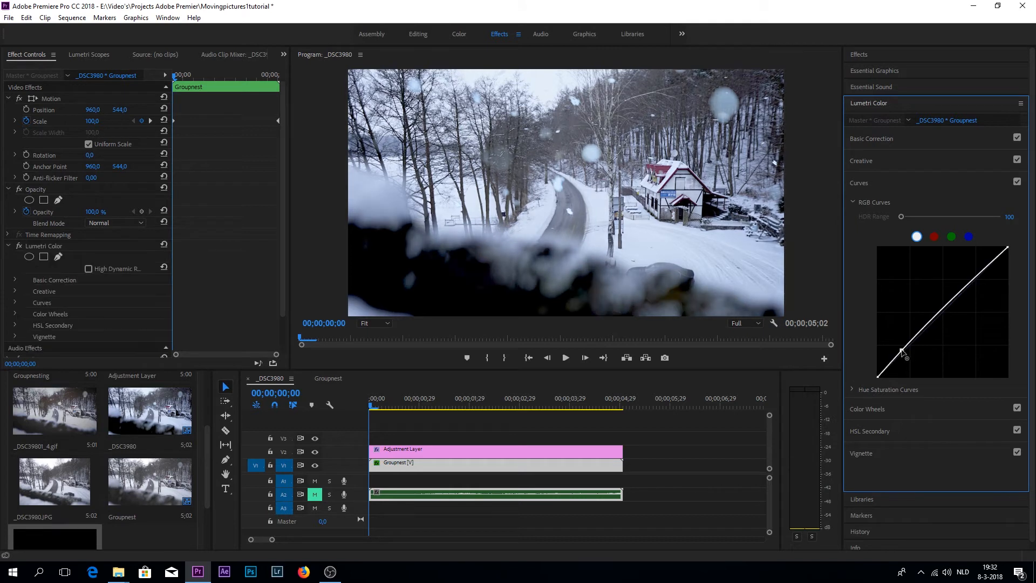
left_click(939, 313)
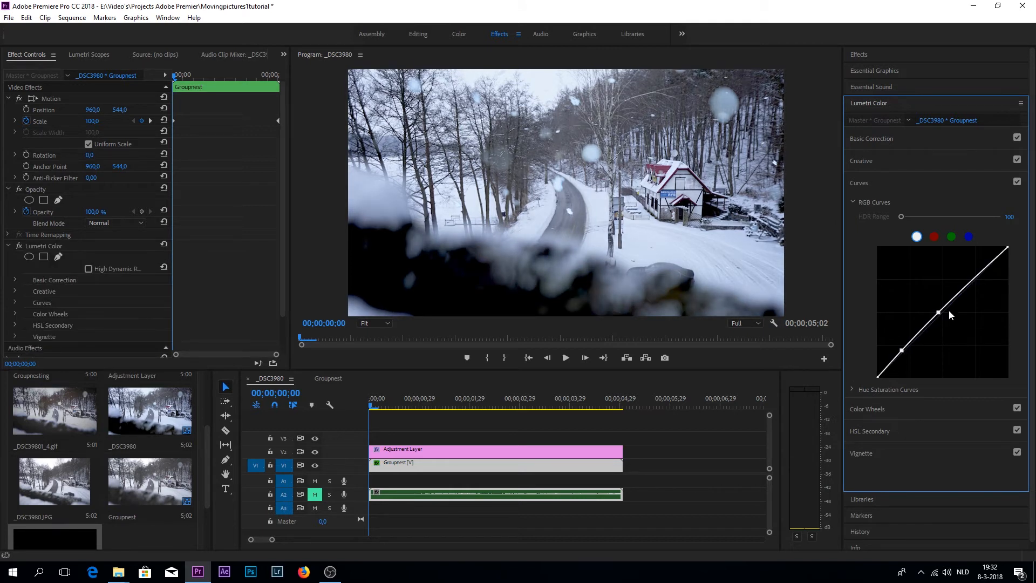
left_click(977, 281)
left_click_drag(878, 376, 862, 344)
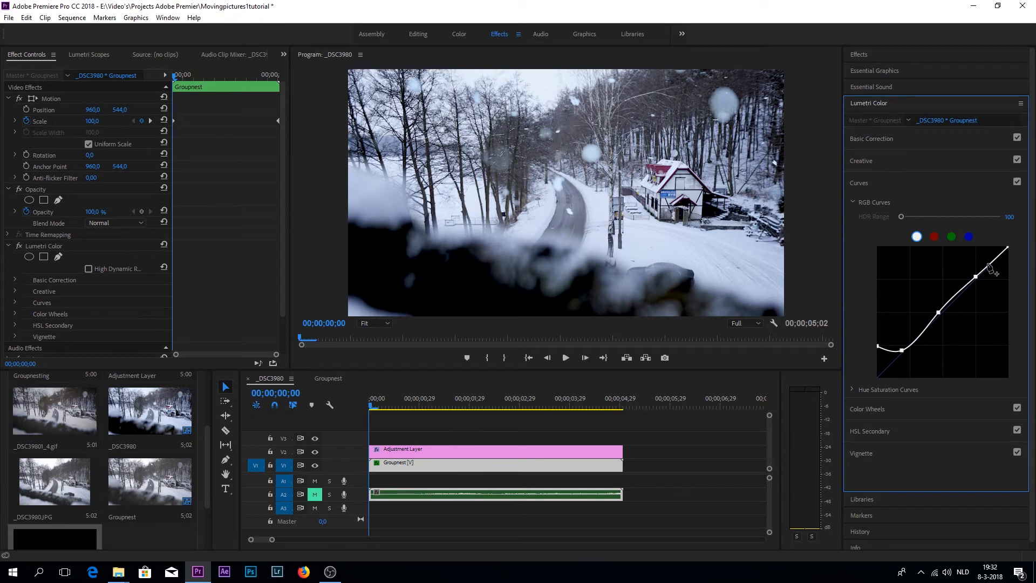
left_click(853, 202)
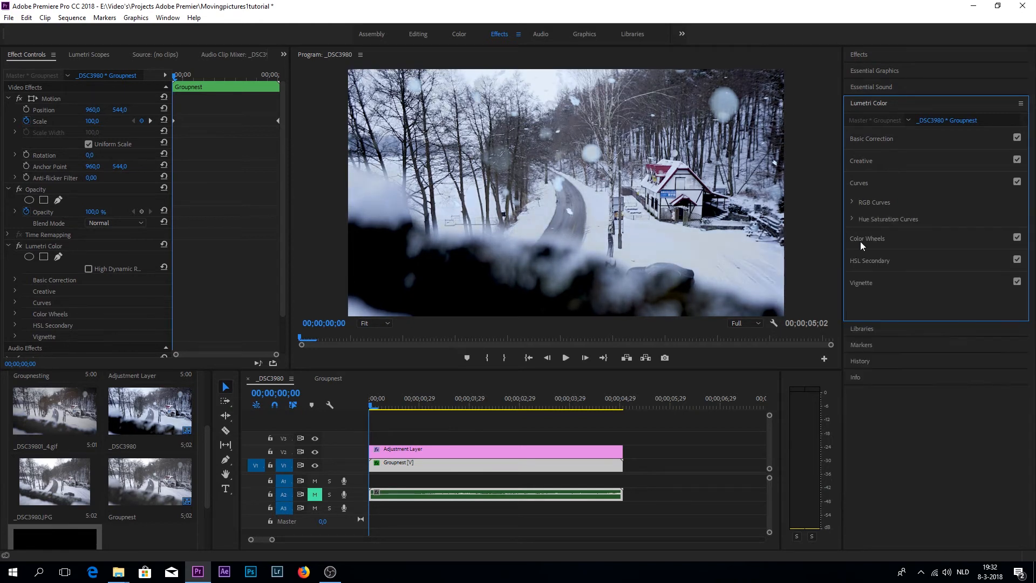
- Key the tree color in the Groupnest clip's HSL Secondary by sampling the trees, and widen the key's saturation range
left_click(911, 261)
left_click(908, 262)
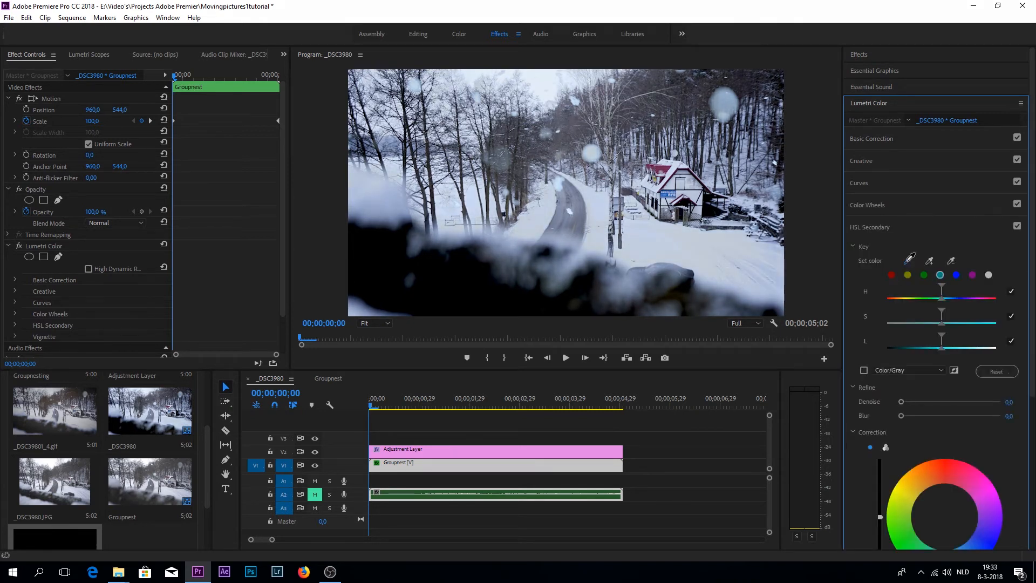
left_click(573, 122)
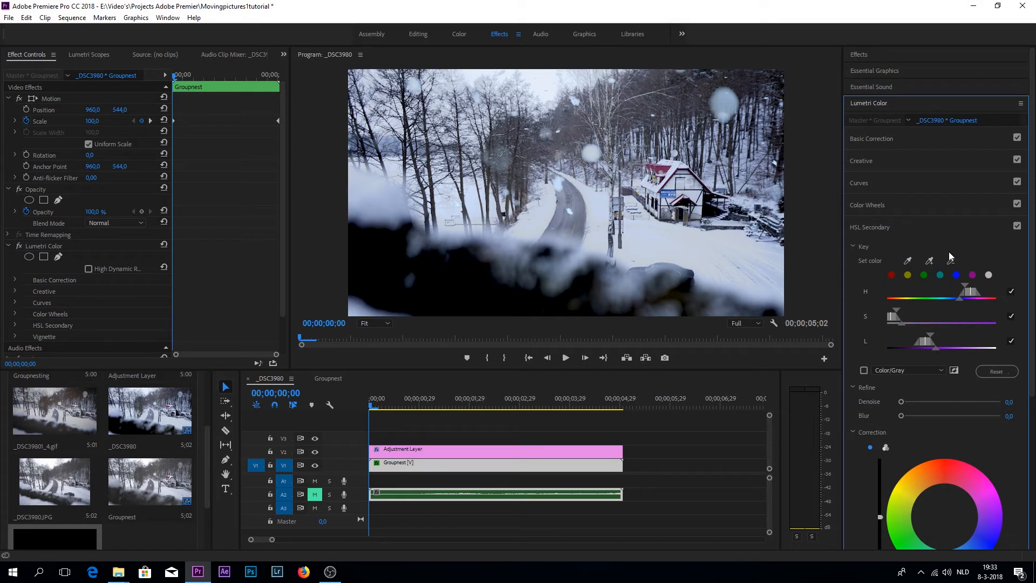
left_click(908, 261)
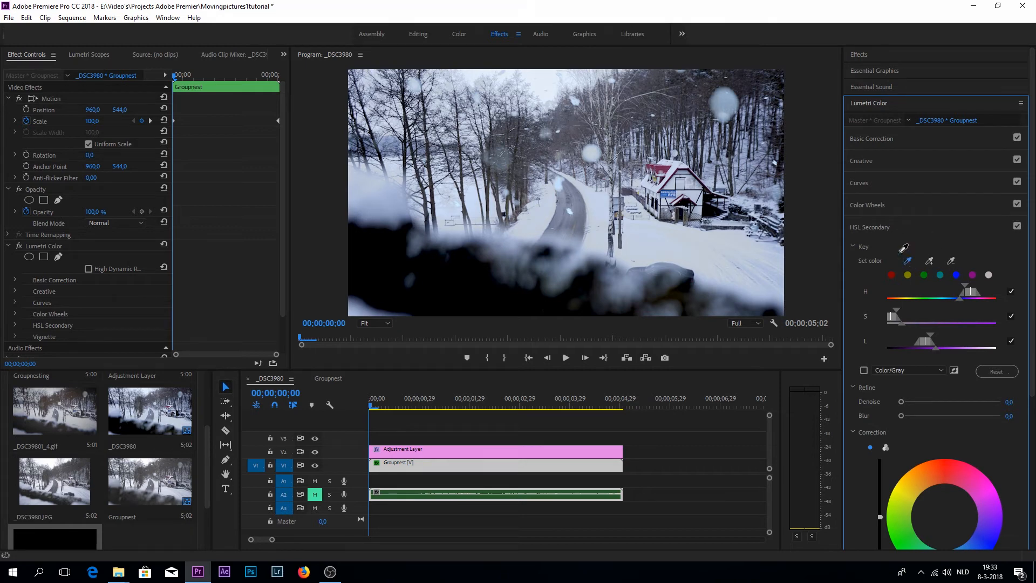
left_click(573, 130)
left_click_drag(901, 322, 927, 344)
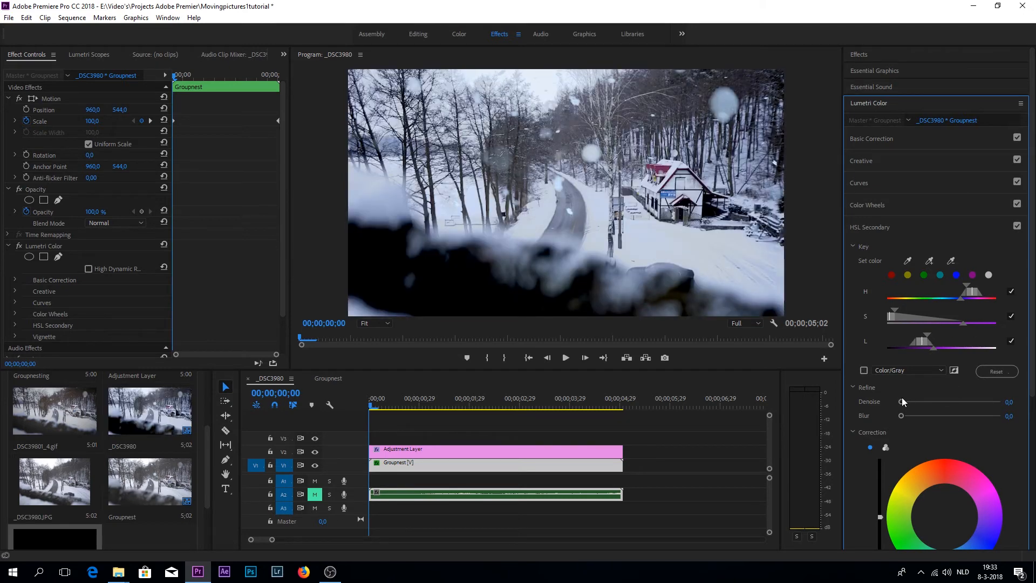
- Refine the tree key with denoise 81,1 and blur 1,5, shift its color toward red, and raise its saturation to about 180 and its contrast
left_click_drag(901, 401, 981, 401)
left_click_drag(901, 415, 905, 417)
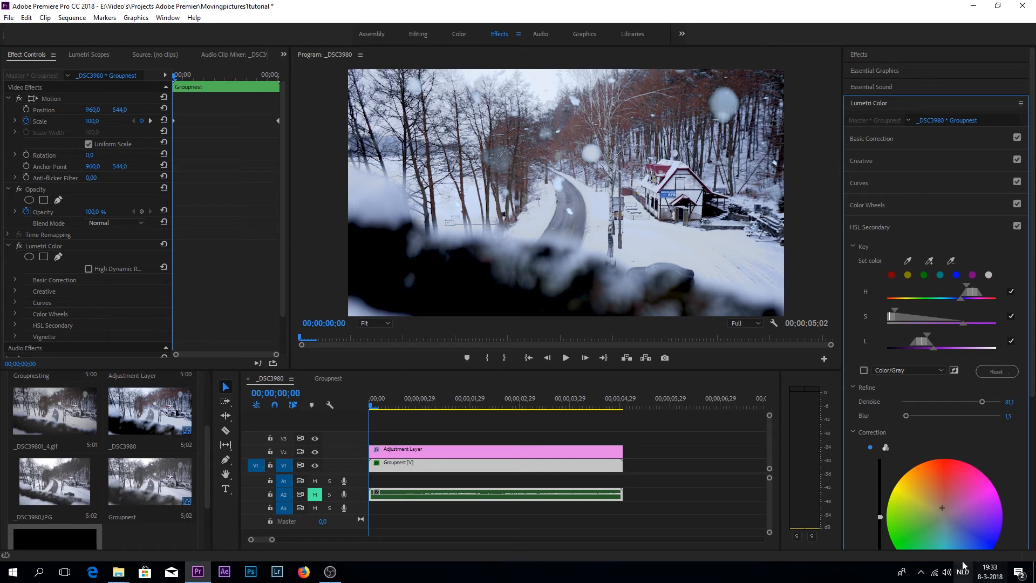
left_click(854, 244)
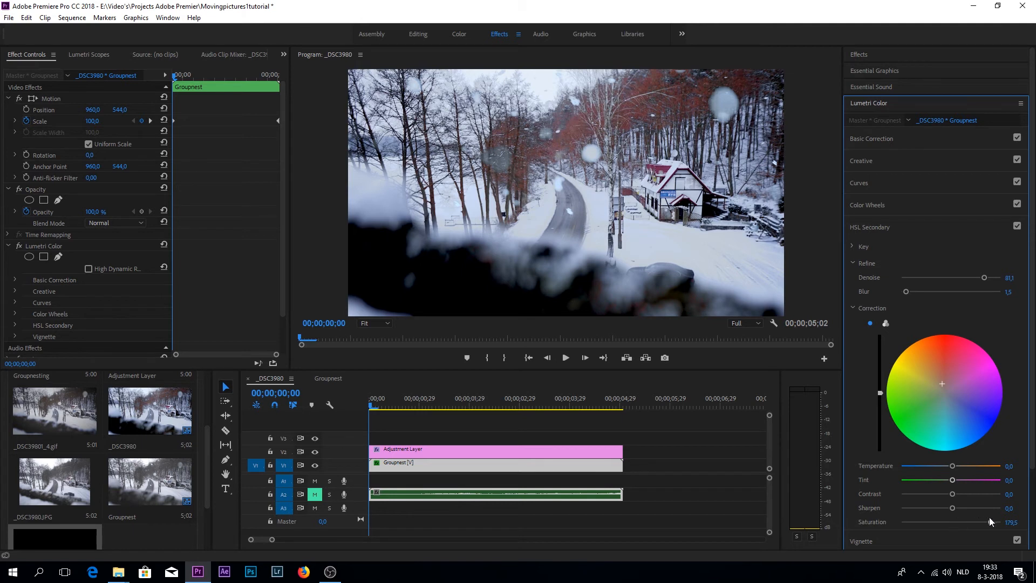
left_click_drag(989, 518, 960, 495)
- Add a vignette to the Groupnest clip with amount -0,6, midpoint 81,6 and feather 75,7
left_click(853, 231)
left_click(861, 250)
left_click_drag(953, 267, 973, 308)
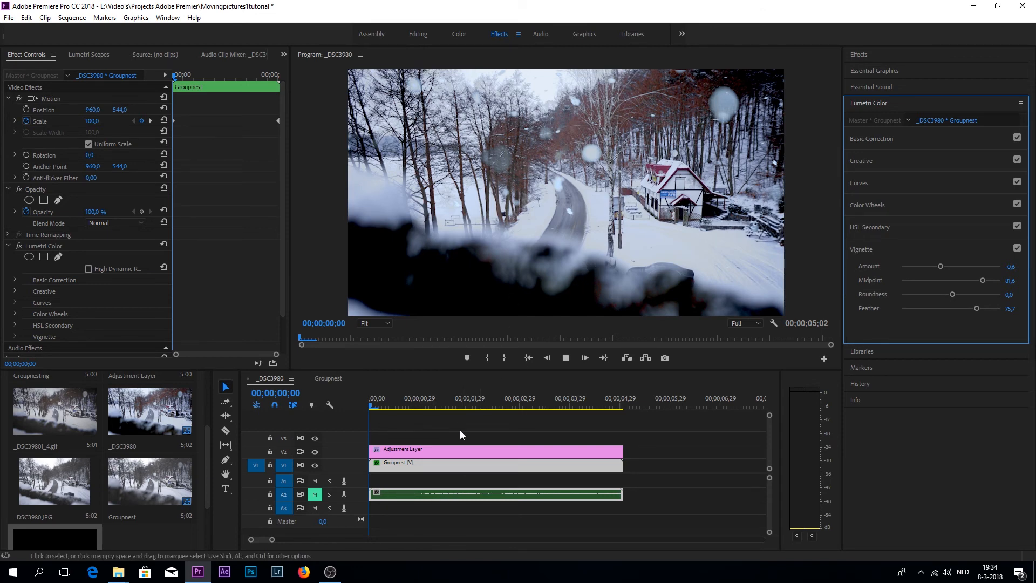
- Return the playhead to the start of the _DSC3980 sequence and open its media export settings
left_click(623, 406)
left_click_drag(623, 404, 364, 408)
left_click(9, 18)
mouse_move(44, 340)
left_click(198, 340)
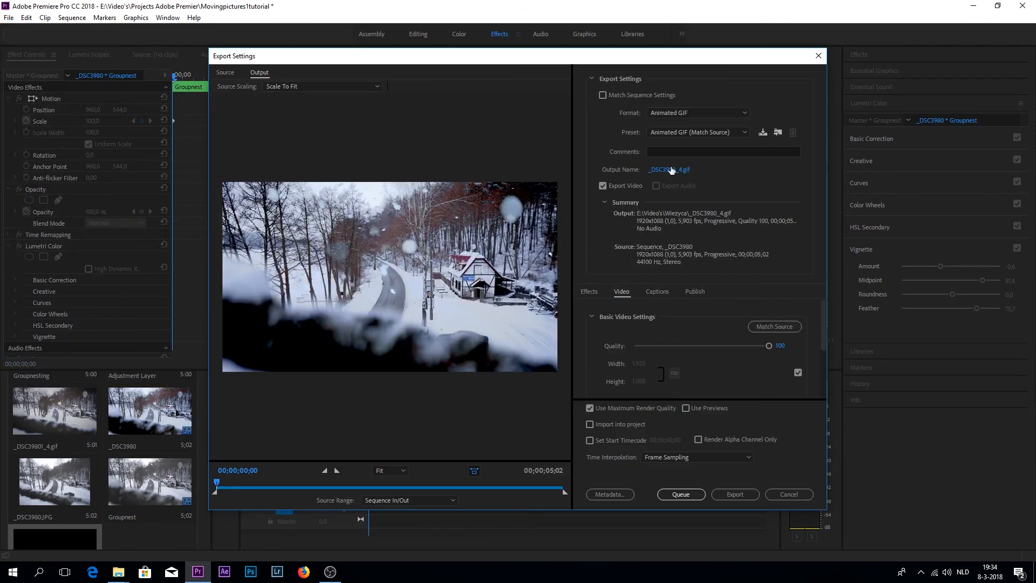
- Choose the Animated GIF export format with the Animated GIF (Match Source) preset
left_click(707, 112)
left_click(692, 150)
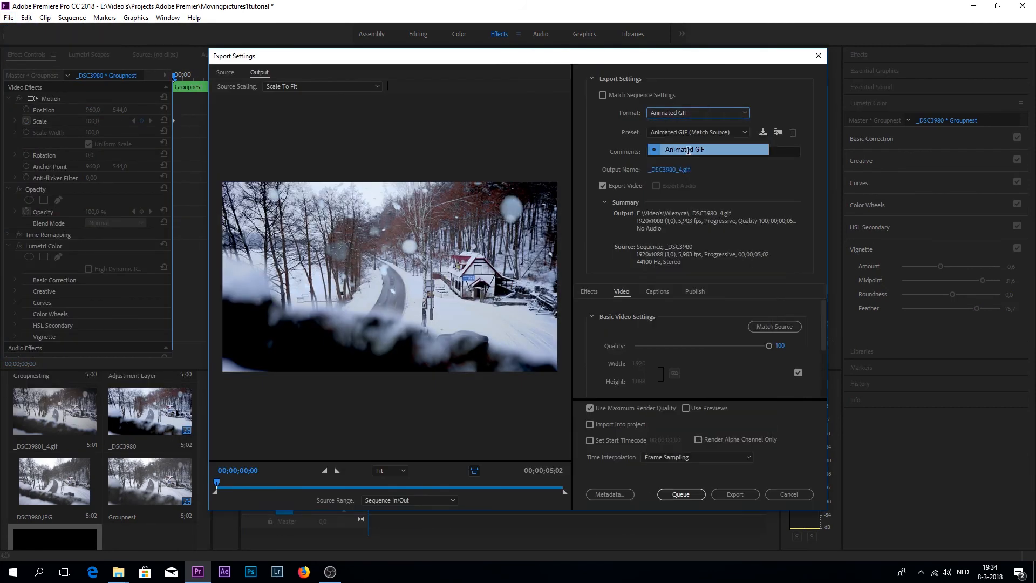
left_click(699, 131)
left_click(696, 145)
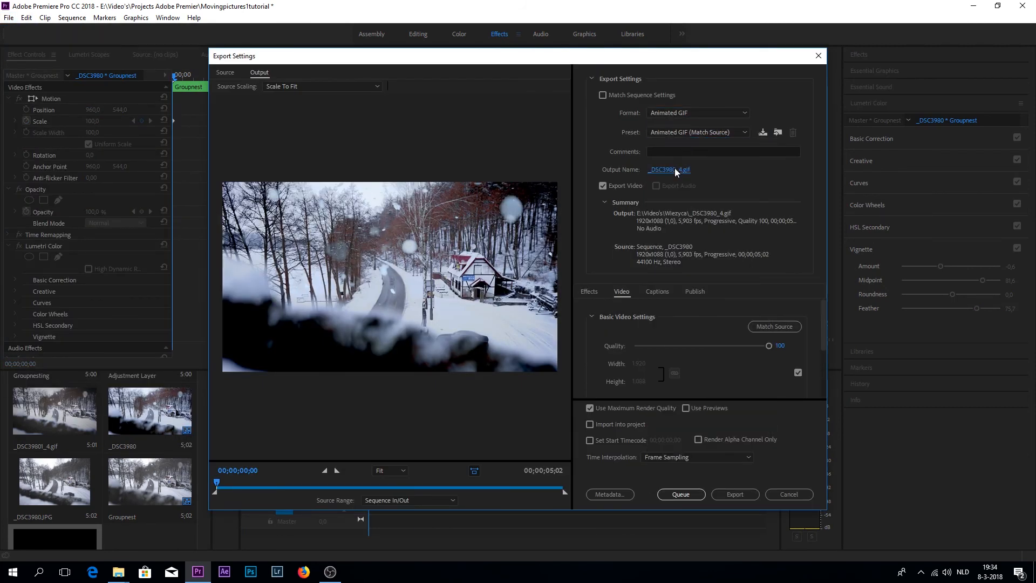
- Name the export file _DSC3980_41 and save it in the Wiezyca folder
left_click(674, 169)
left_click(319, 300)
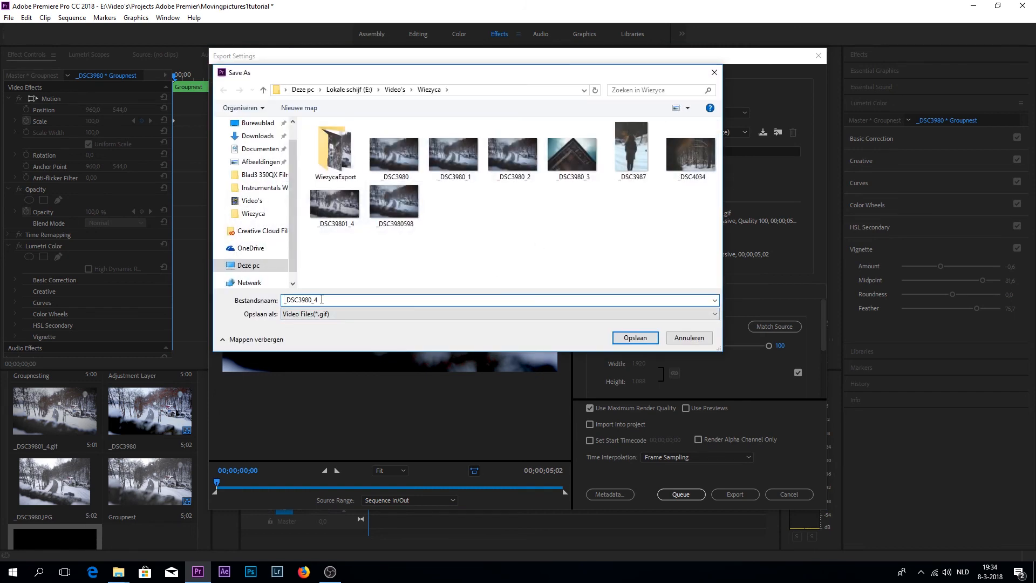
type("1")
left_click(635, 337)
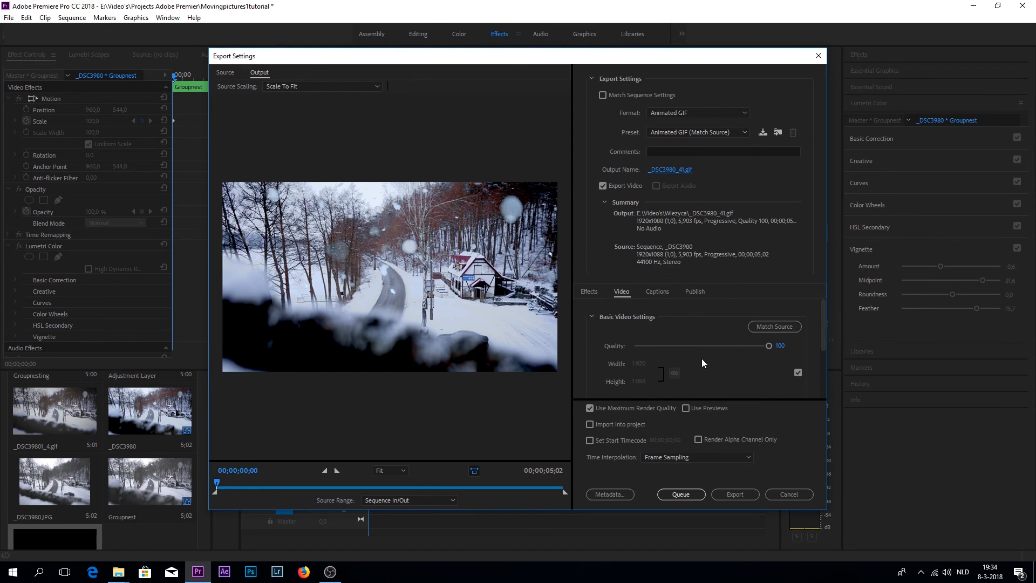
- Unlink the export's frame size from the source and set the height to 690 with the proportions kept linked
left_click(797, 371)
left_click(642, 381)
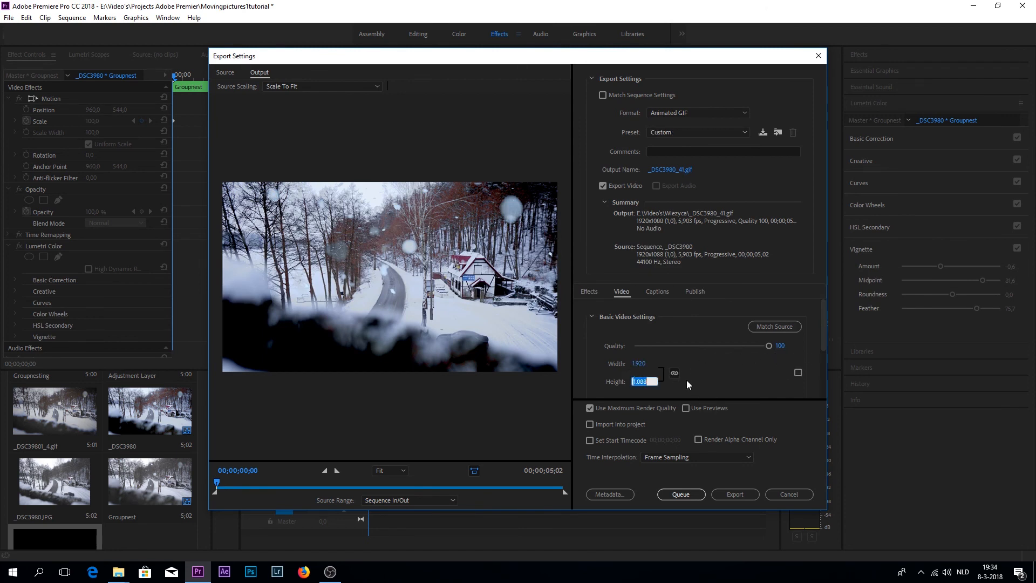
type("690")
left_click(720, 369)
- Enable rendering at maximum depth and export the animated GIF
scroll(744, 368, "down", 2)
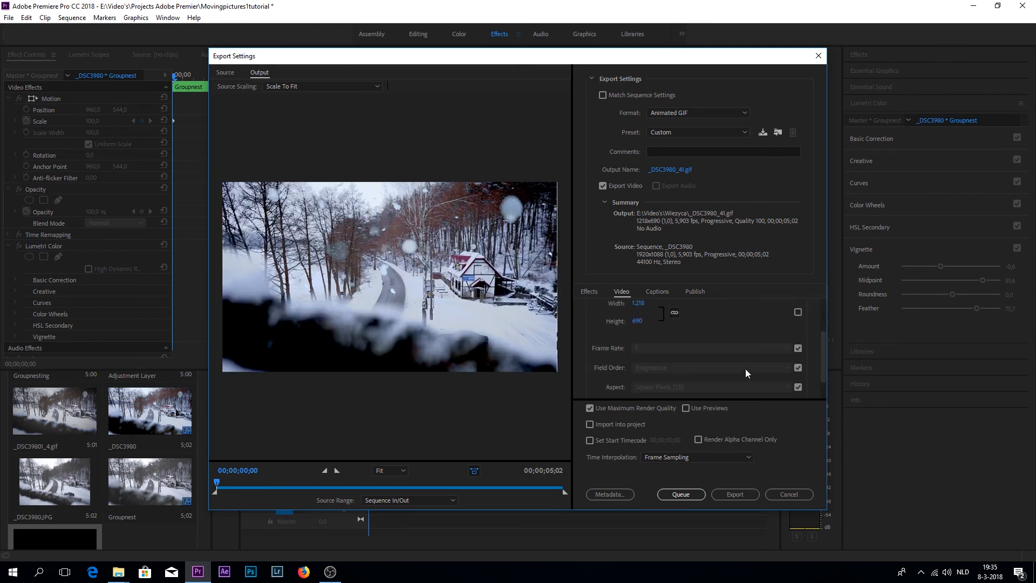
scroll(728, 371, "down", 1)
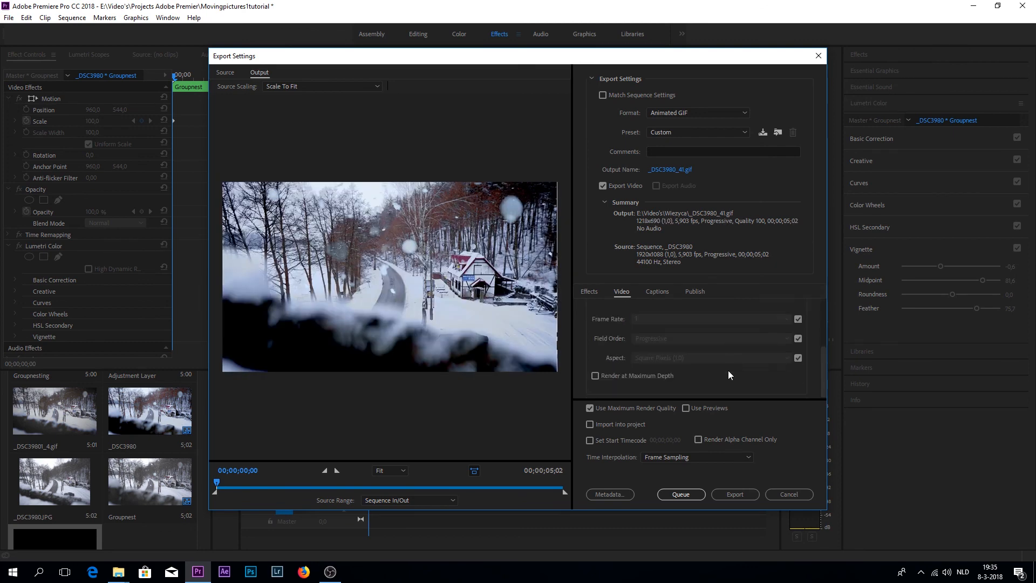
left_click(596, 375)
left_click(732, 494)
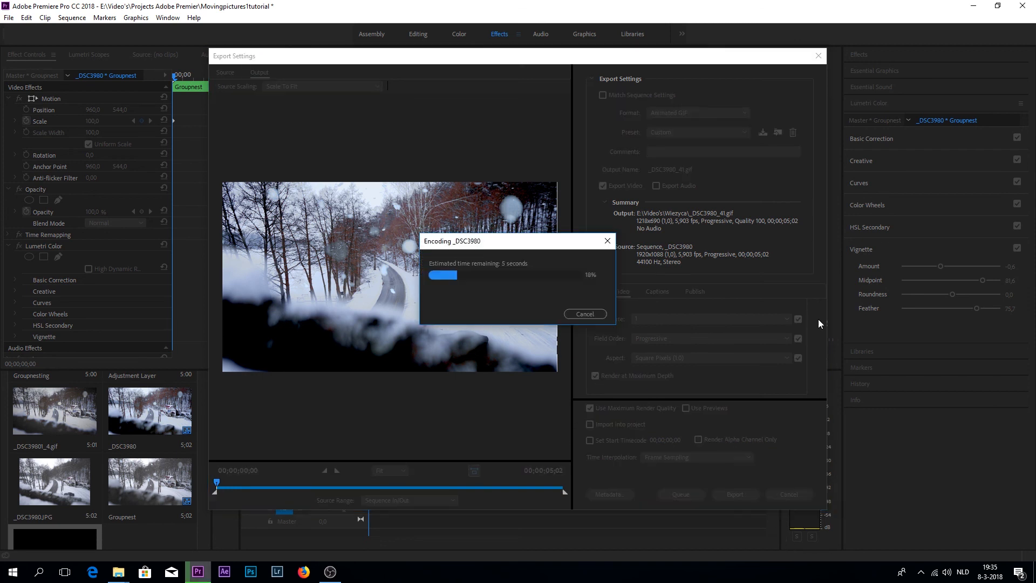